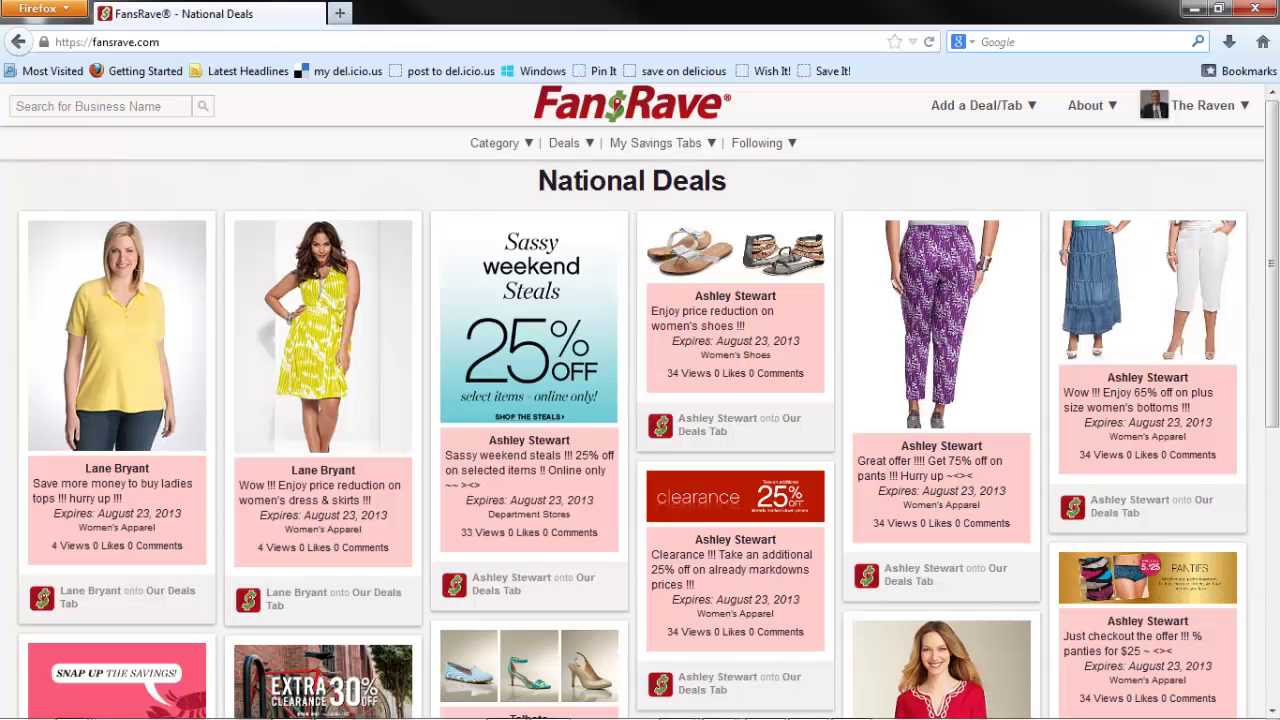
# Step: Open the Add a Deal/Tab dropdown to reach the mobile app's My Tabs overview
pyautogui.click(990, 108)
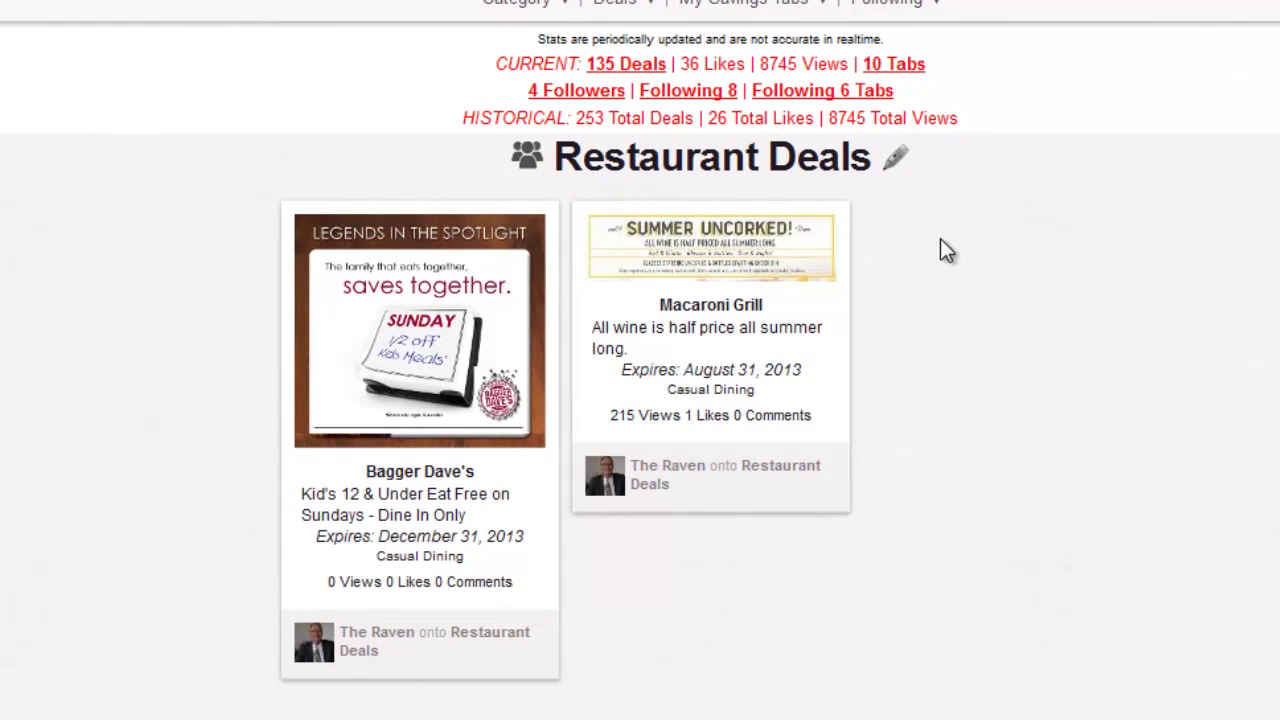
# Step: Open the Edit This Deal form for the Macaroni Grill wine offer
pyautogui.moveTo(679, 299)
pyautogui.click(707, 228)
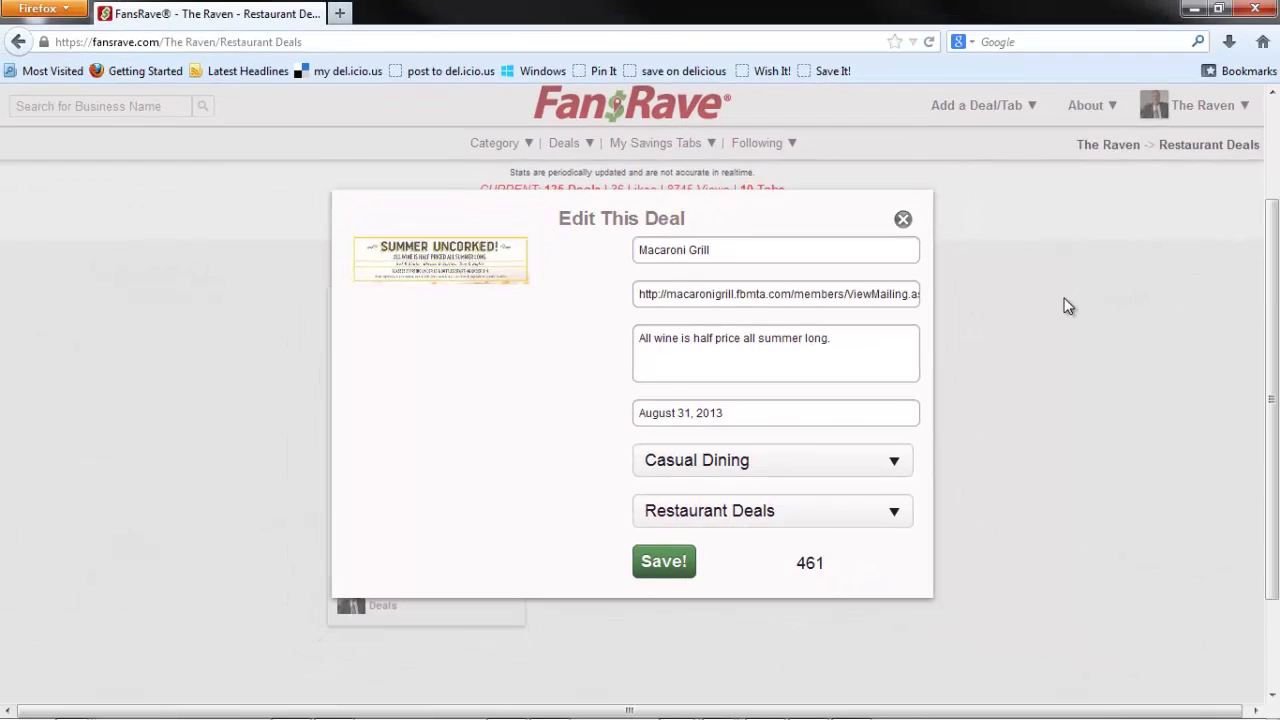
# Step: Close the deal editor without saving and view About's Get "Save It" Bookmarklet instructions
pyautogui.click(1068, 306)
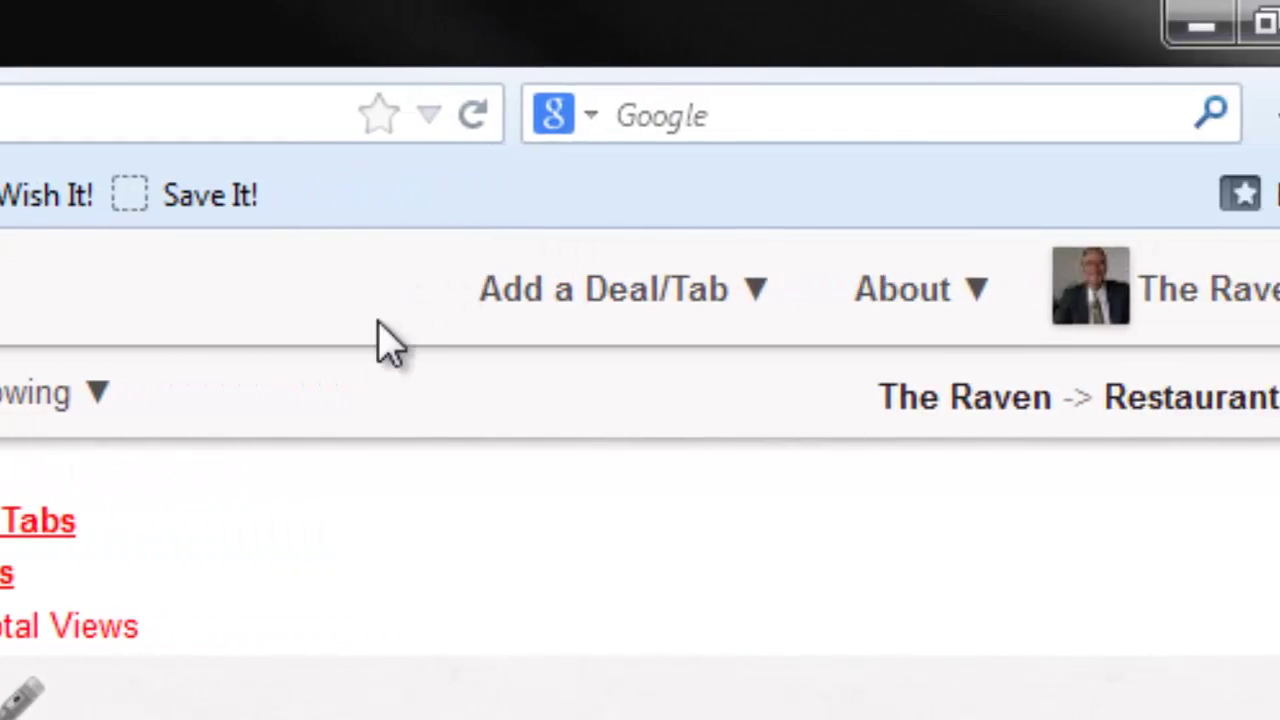
pyautogui.click(1148, 325)
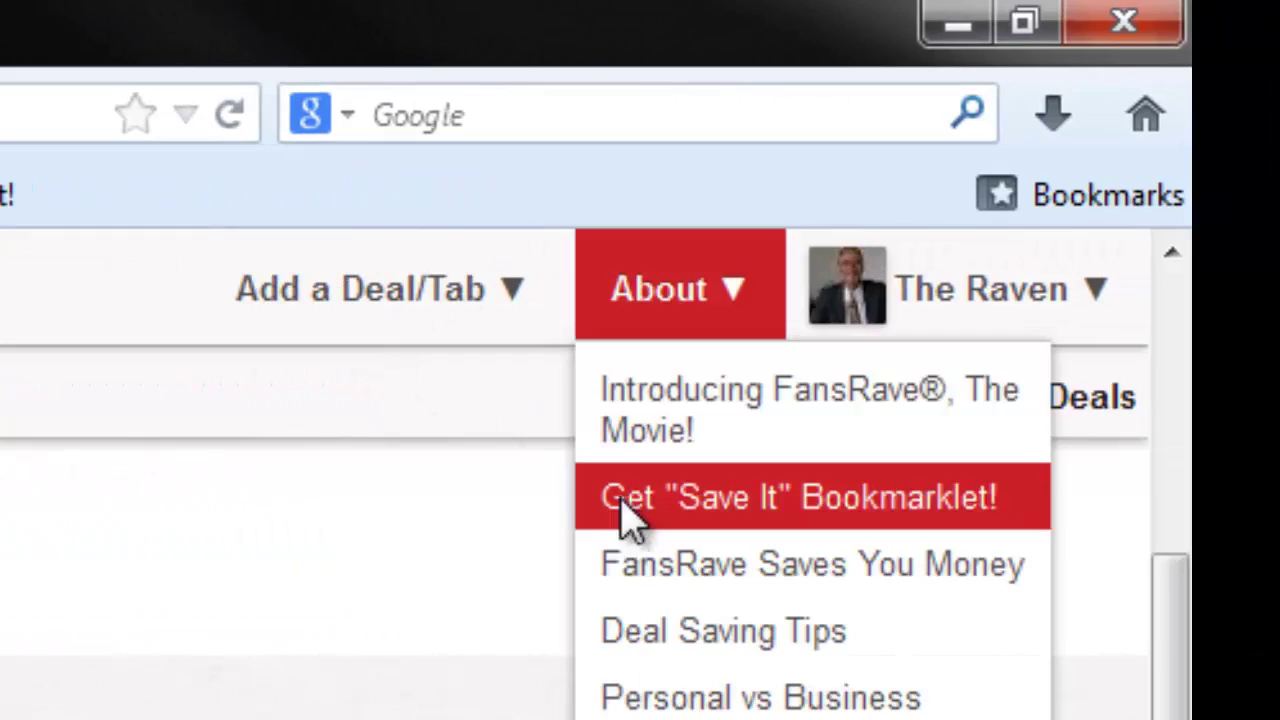
pyautogui.click(628, 520)
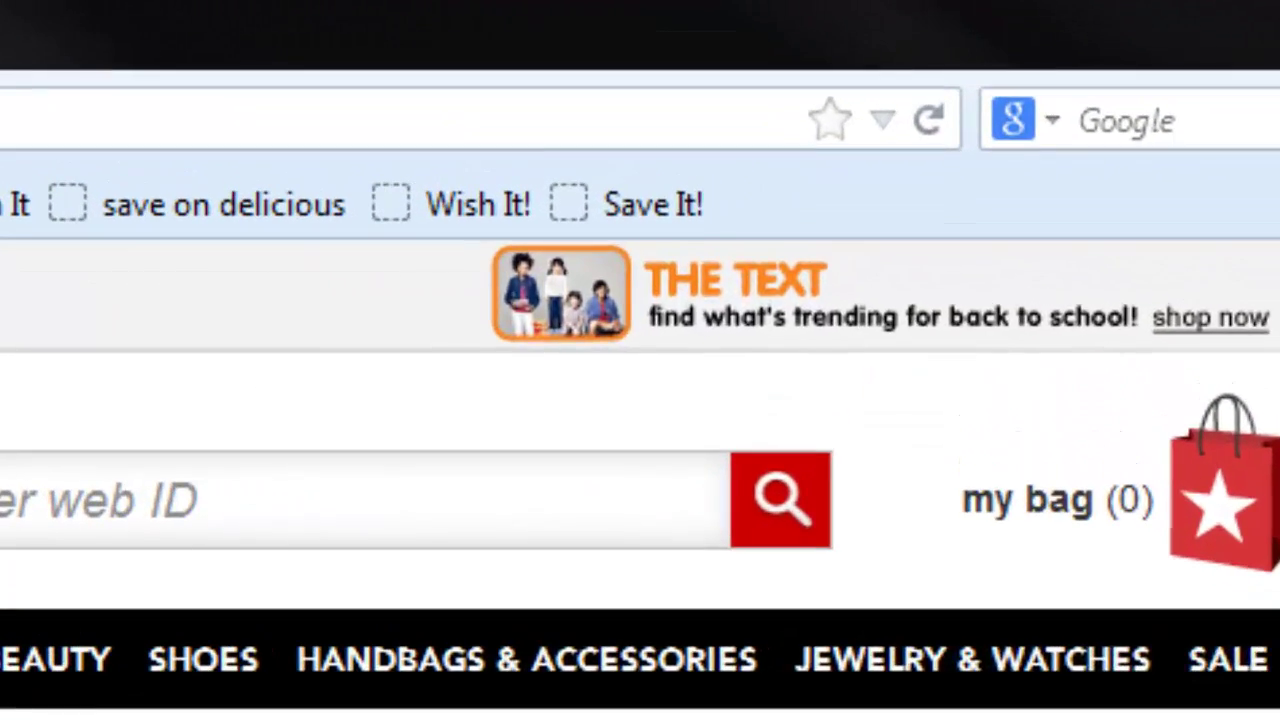
pyautogui.click(835, 72)
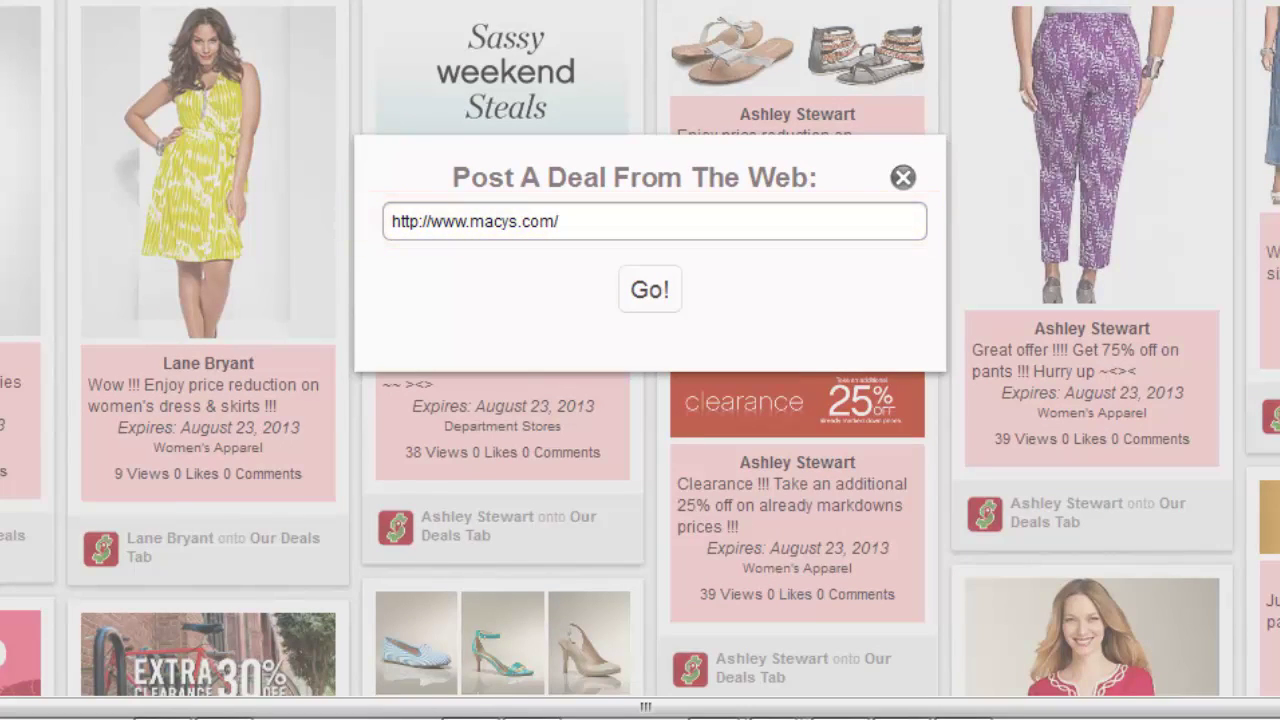
# Step: Fetch the Macy's page images and pick the ONE DAY SALE banner as the deal image
pyautogui.click(652, 307)
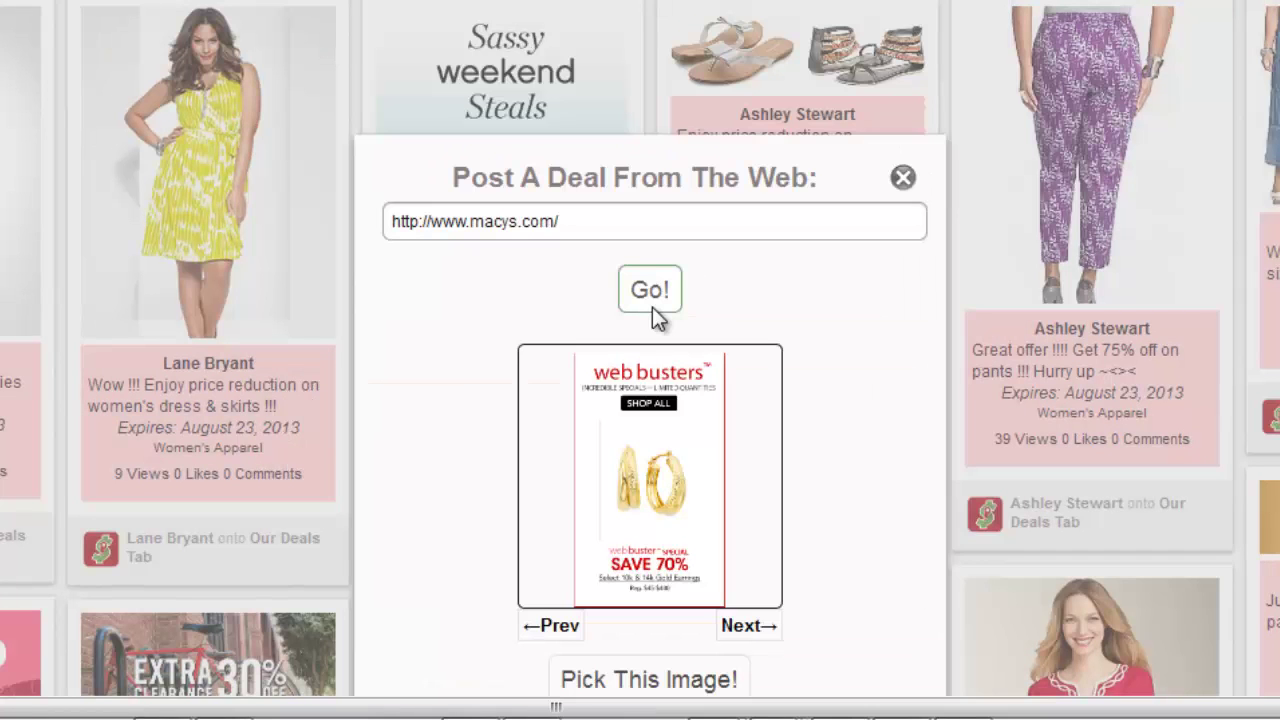
pyautogui.click(758, 630)
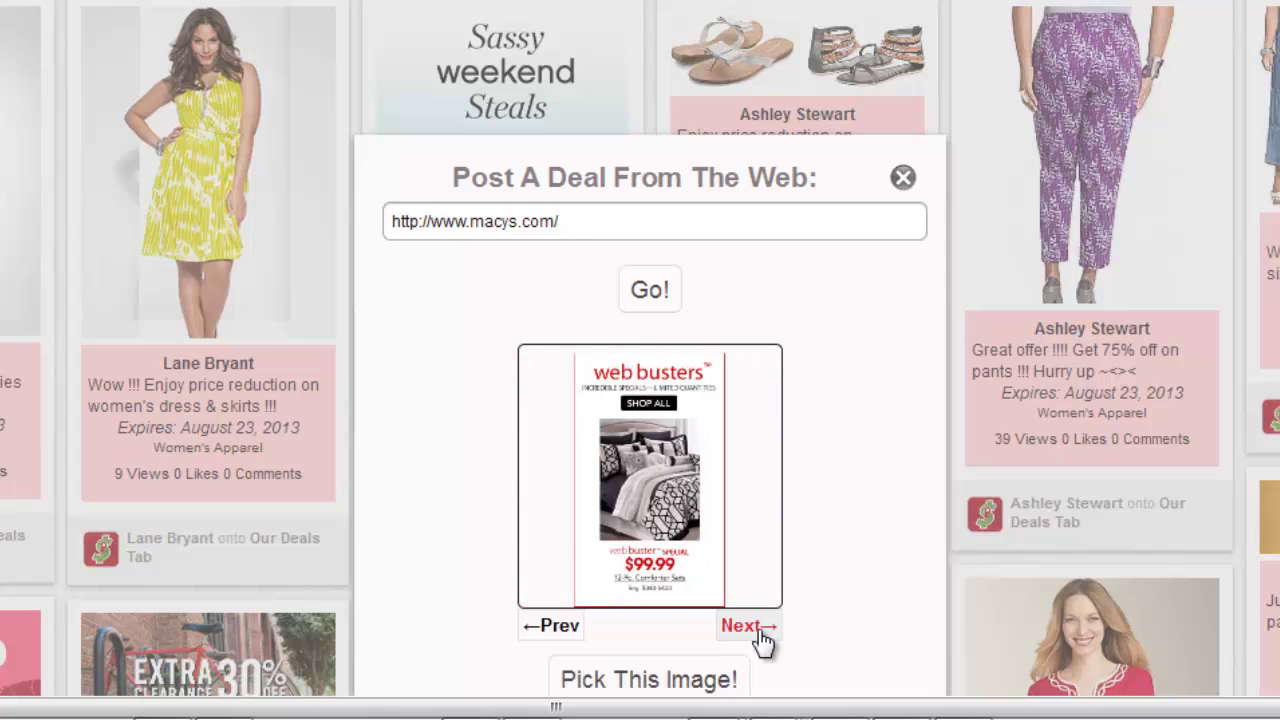
pyautogui.click(759, 632)
pyautogui.click(758, 632)
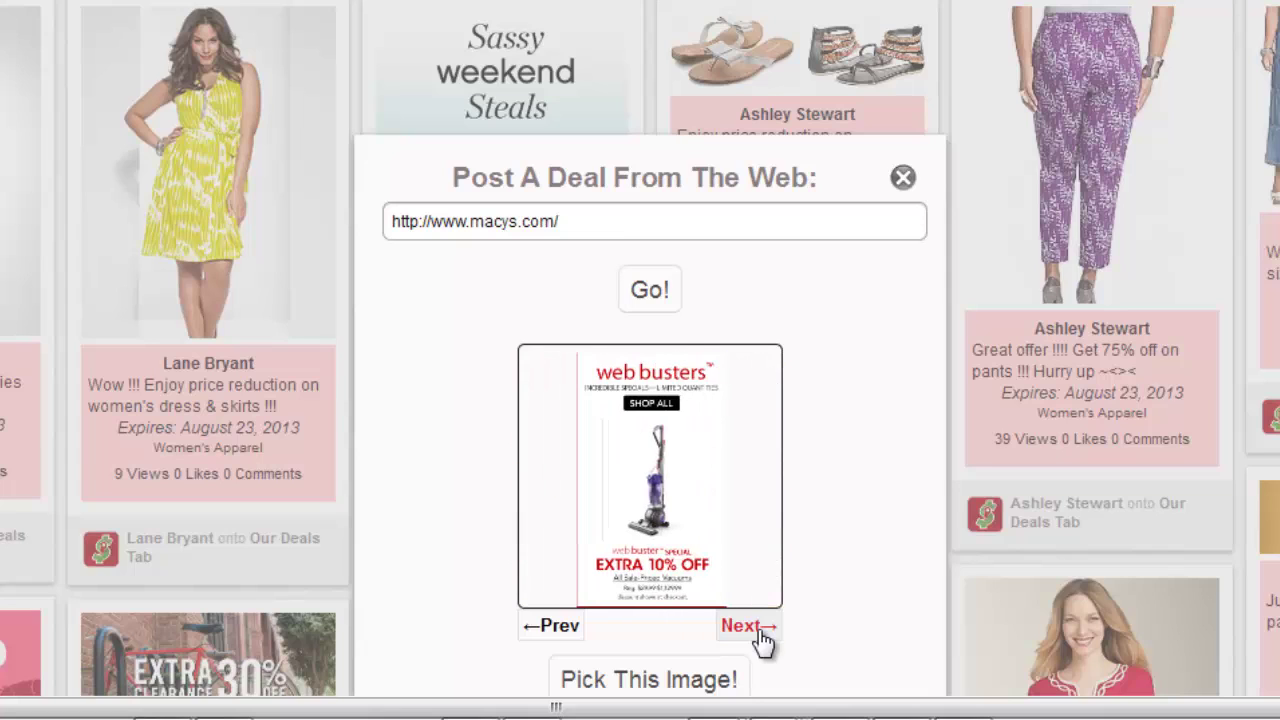
pyautogui.click(758, 632)
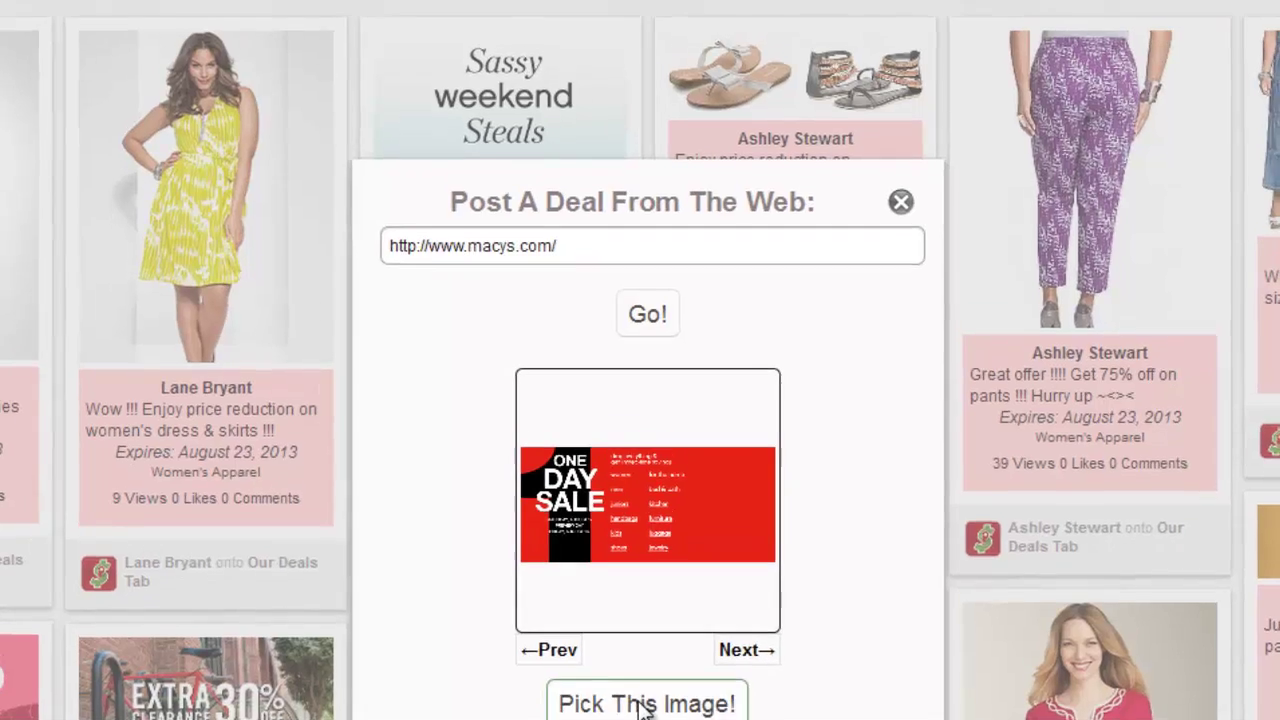
pyautogui.click(645, 680)
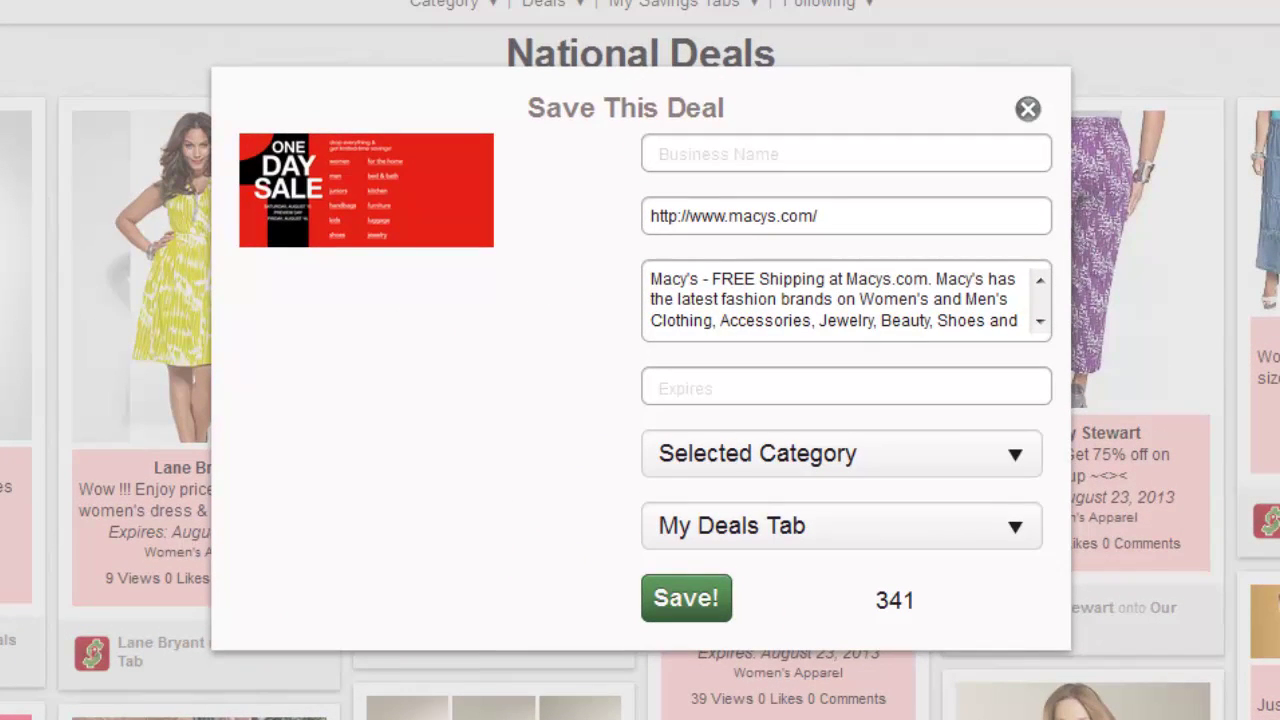
# Step: Save the deal as Macy's, expiring August 16, 2013, in Department Stores and Macy's Coupons
pyautogui.click(676, 151)
pyautogui.write("Macy's")
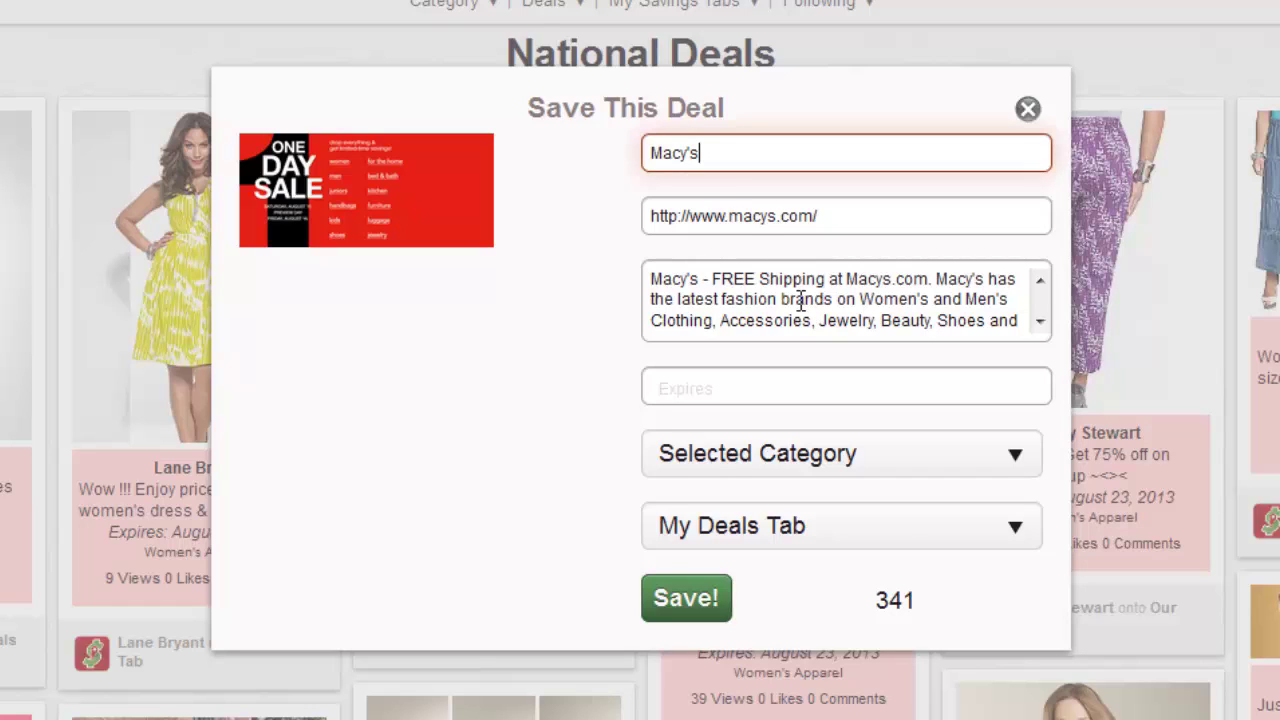
pyautogui.click(788, 392)
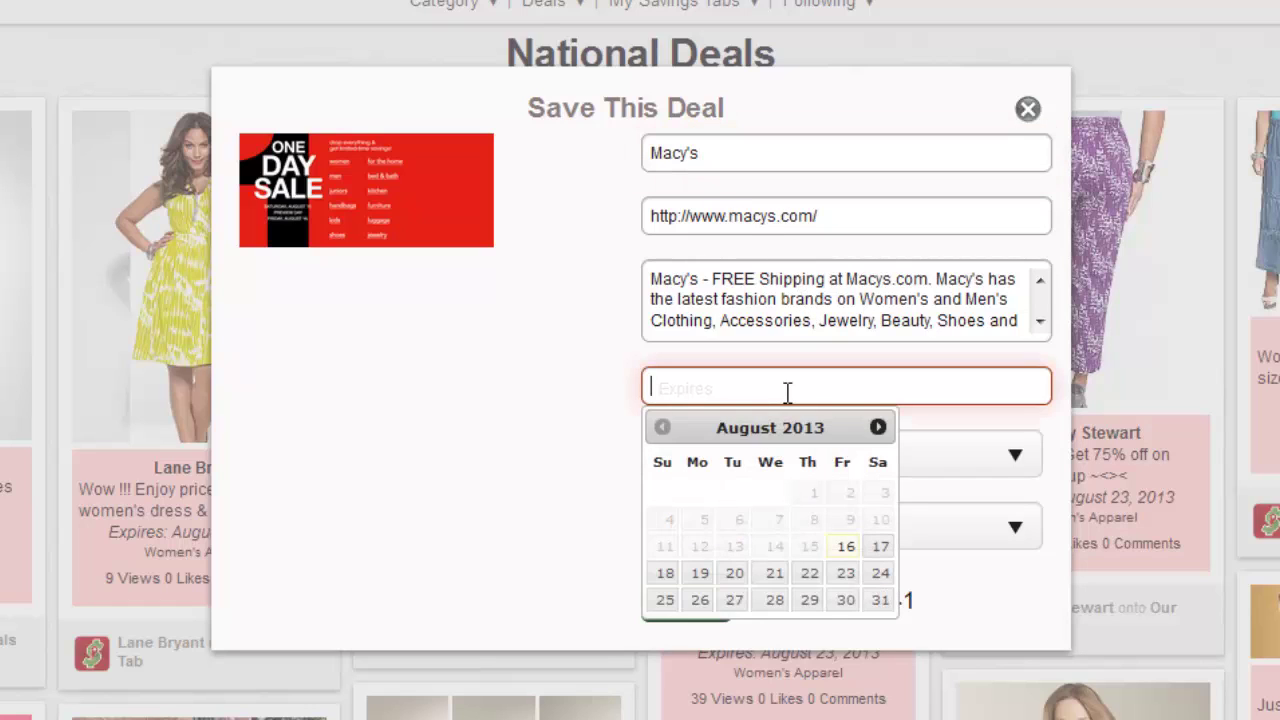
pyautogui.click(845, 560)
pyautogui.click(1014, 458)
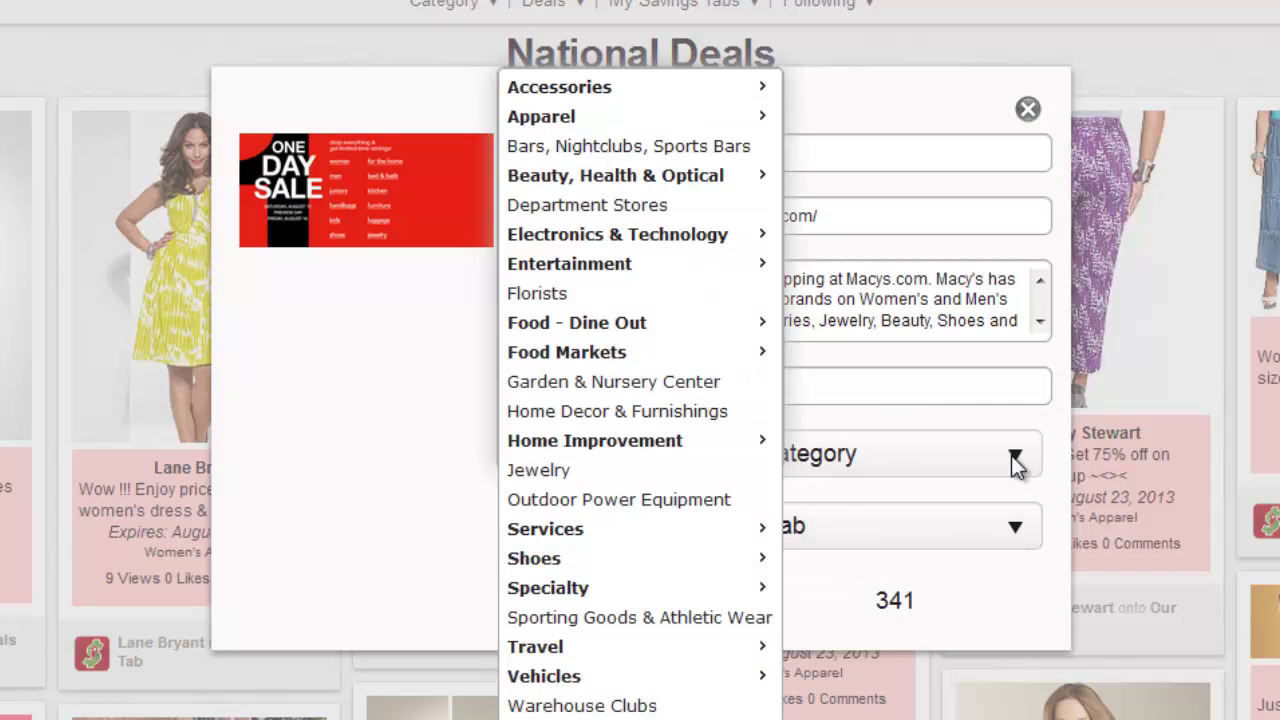
pyautogui.click(635, 207)
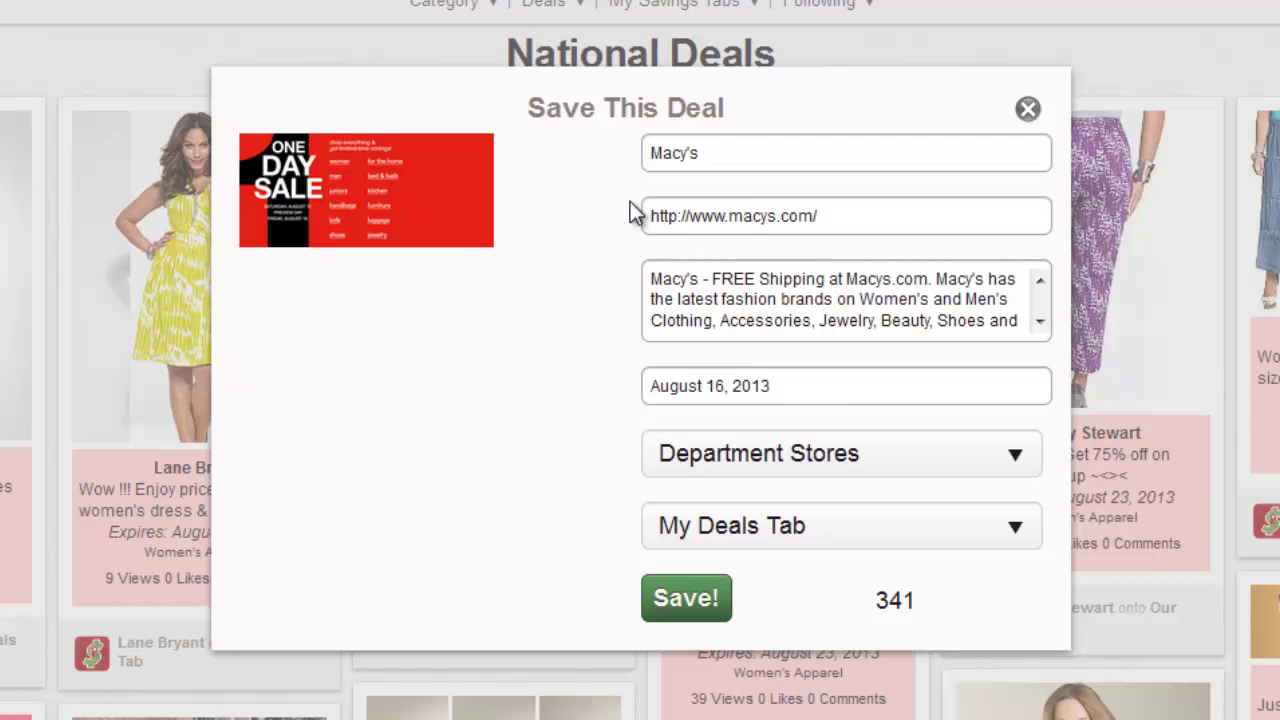
pyautogui.click(1015, 530)
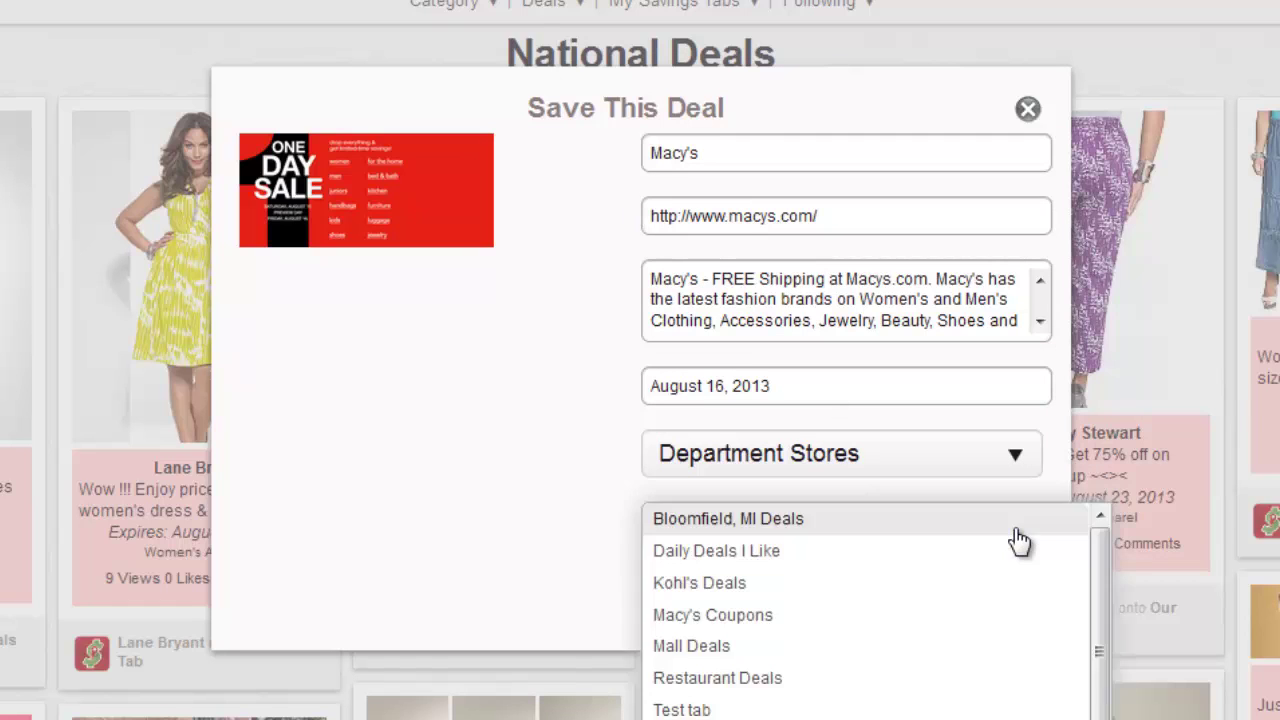
pyautogui.click(720, 627)
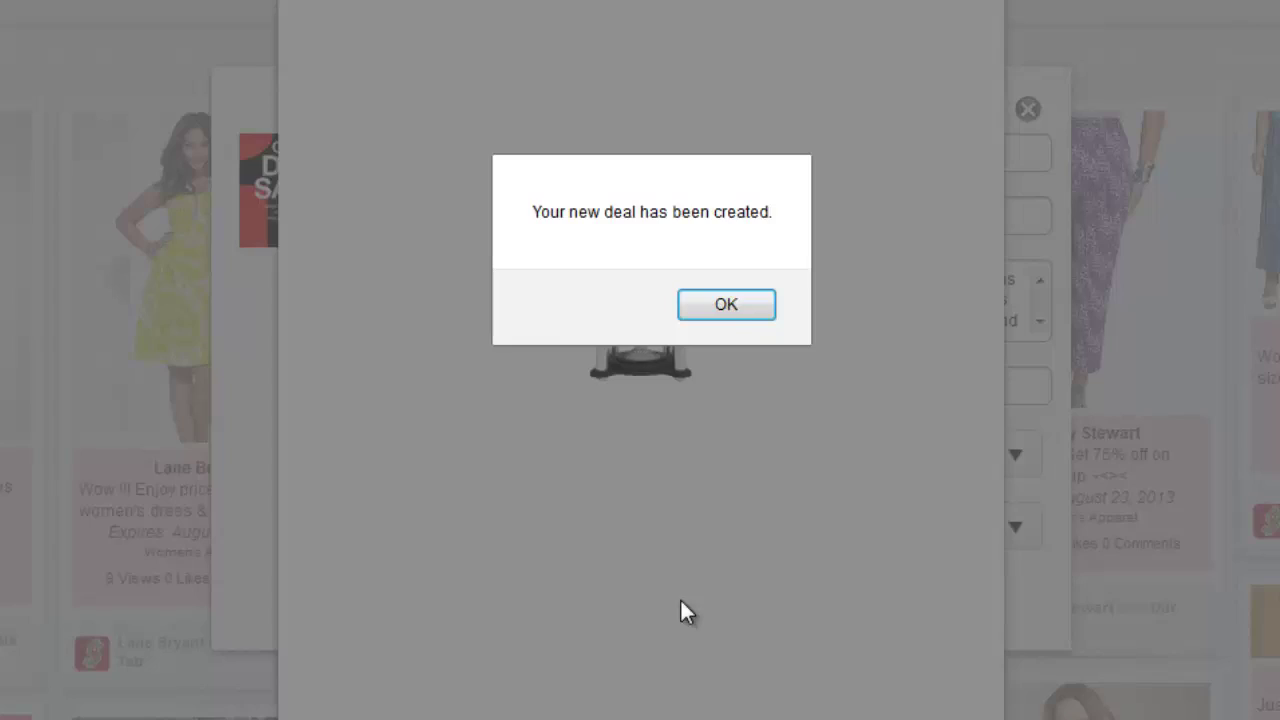
pyautogui.click(727, 304)
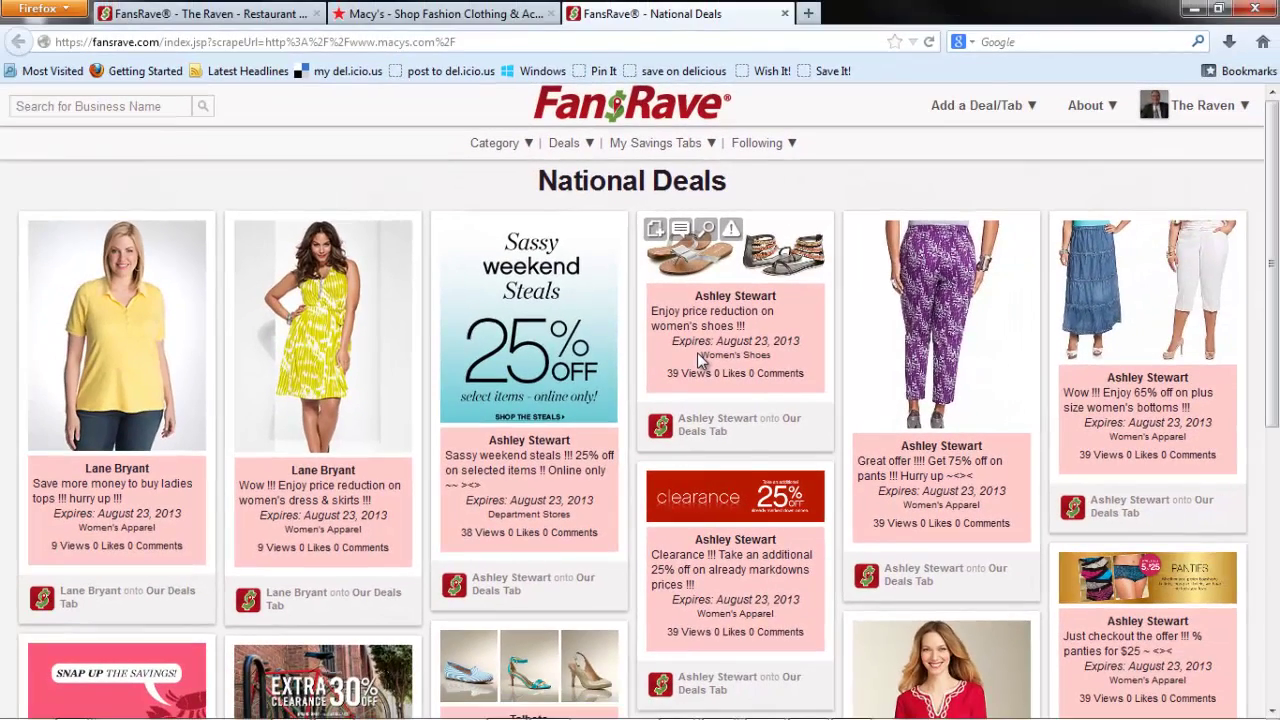
# Step: Go to the Macy's Coupons tab, close the extra profile tab, and show the add-deal options
pyautogui.click(652, 146)
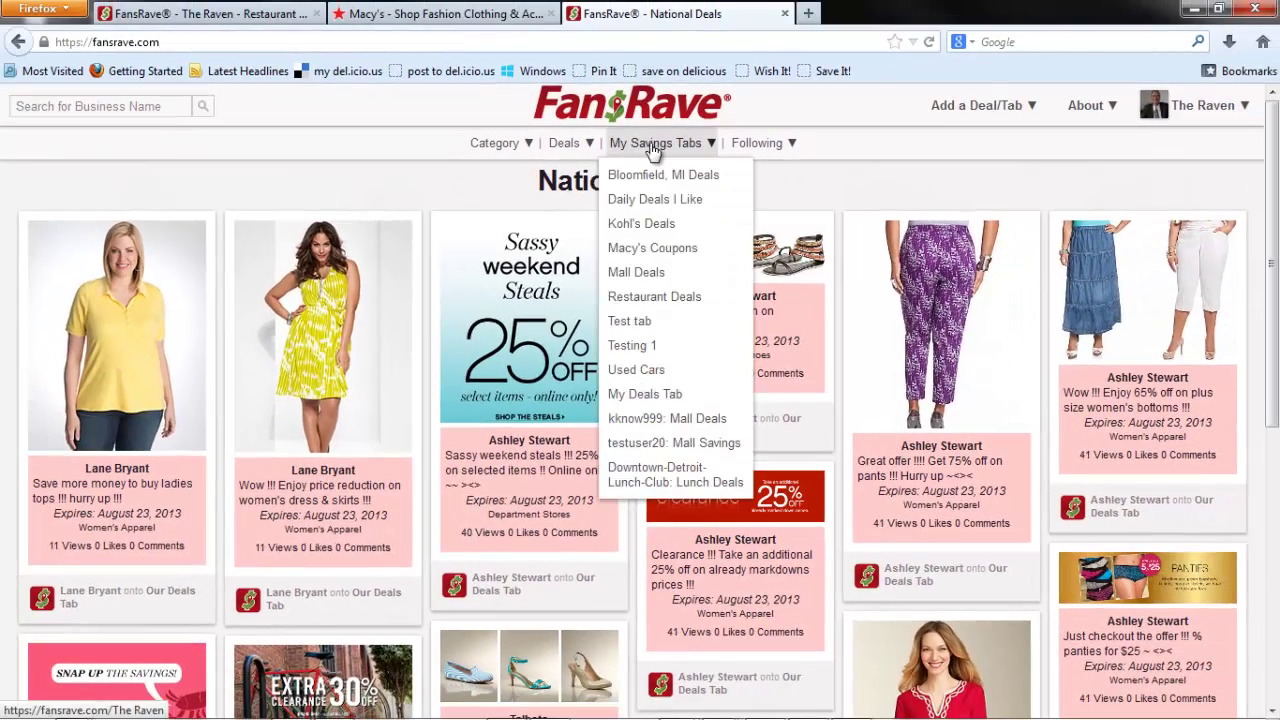
pyautogui.click(650, 250)
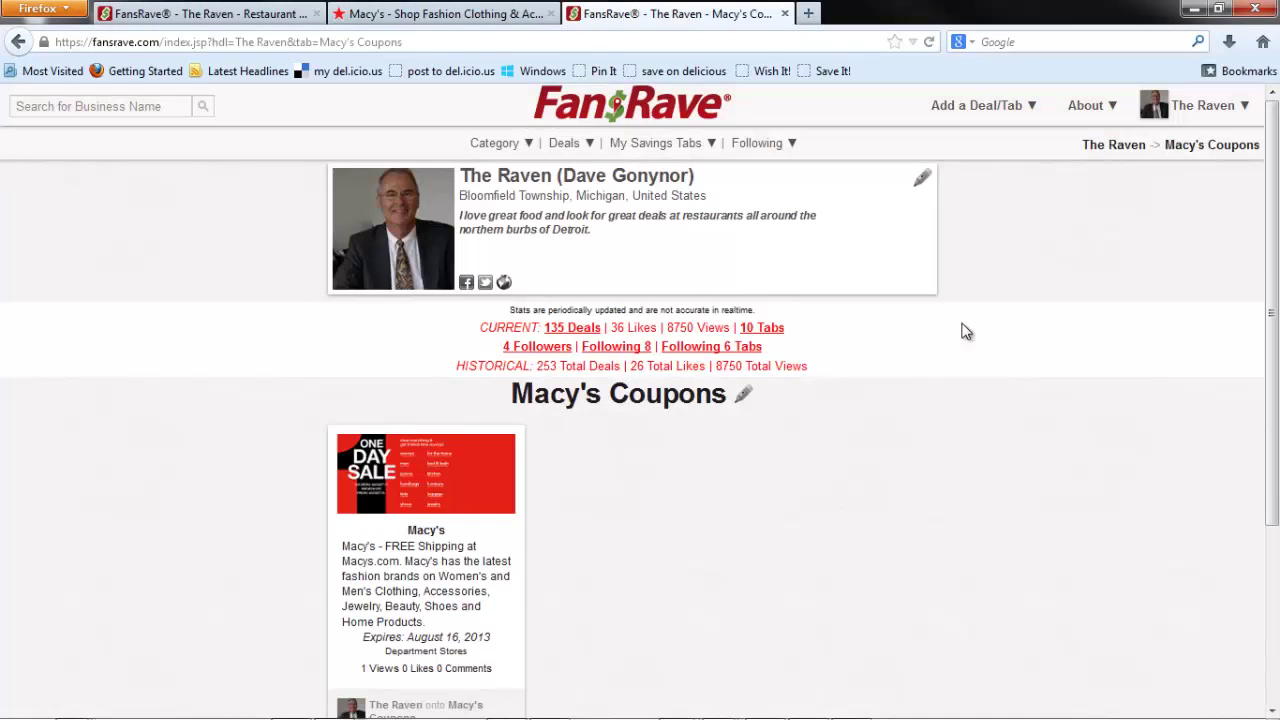
pyautogui.moveTo(1274, 337); pyautogui.dragTo(1273, 401)
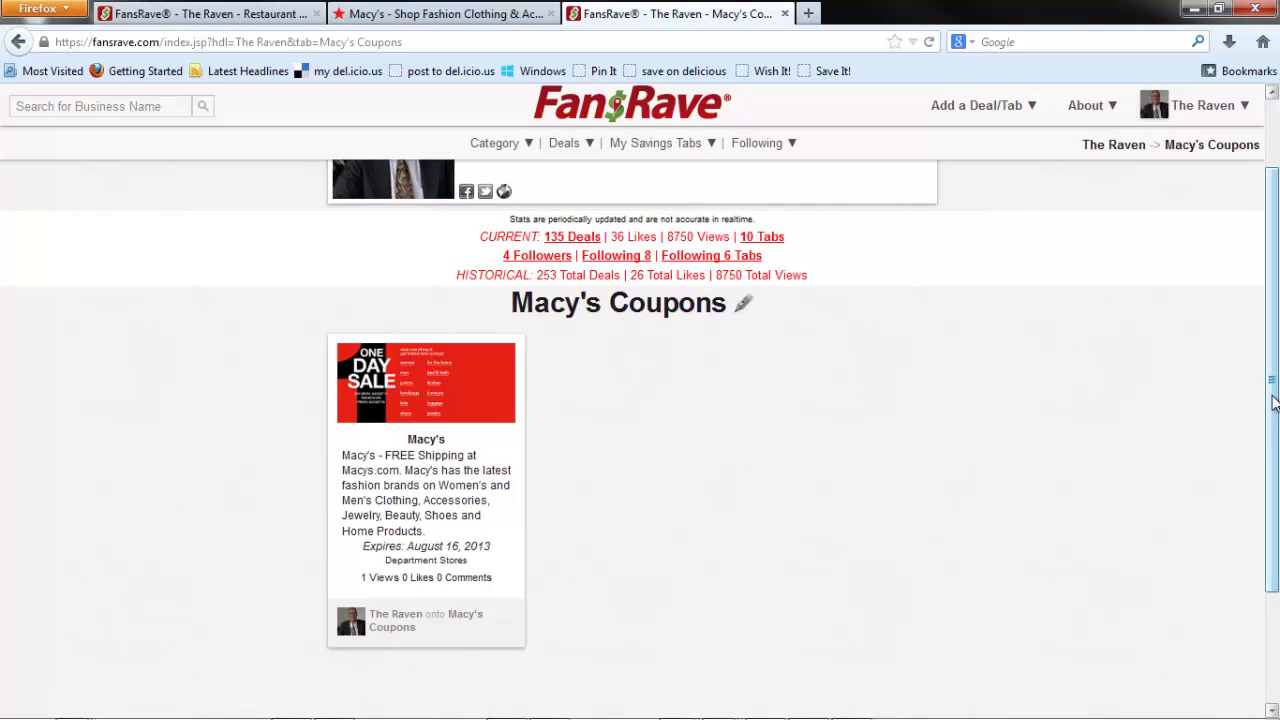
pyautogui.hotkey('ctrl', 'w')
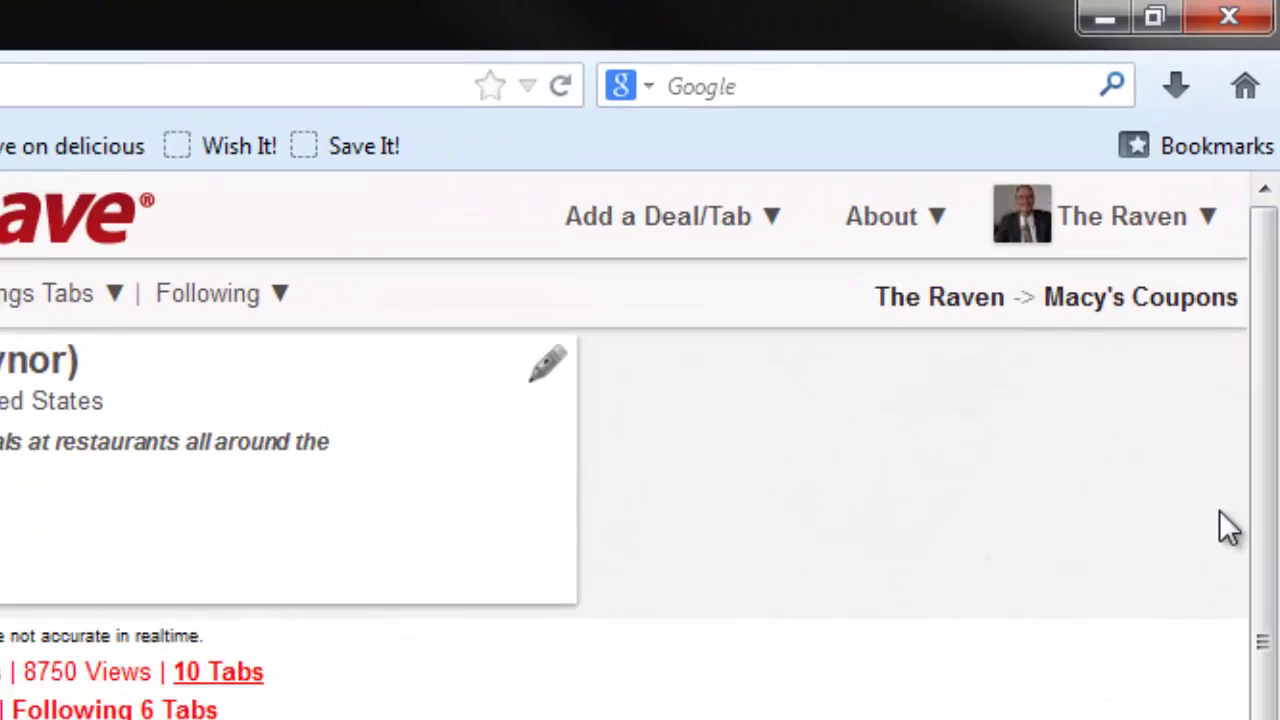
pyautogui.click(973, 107)
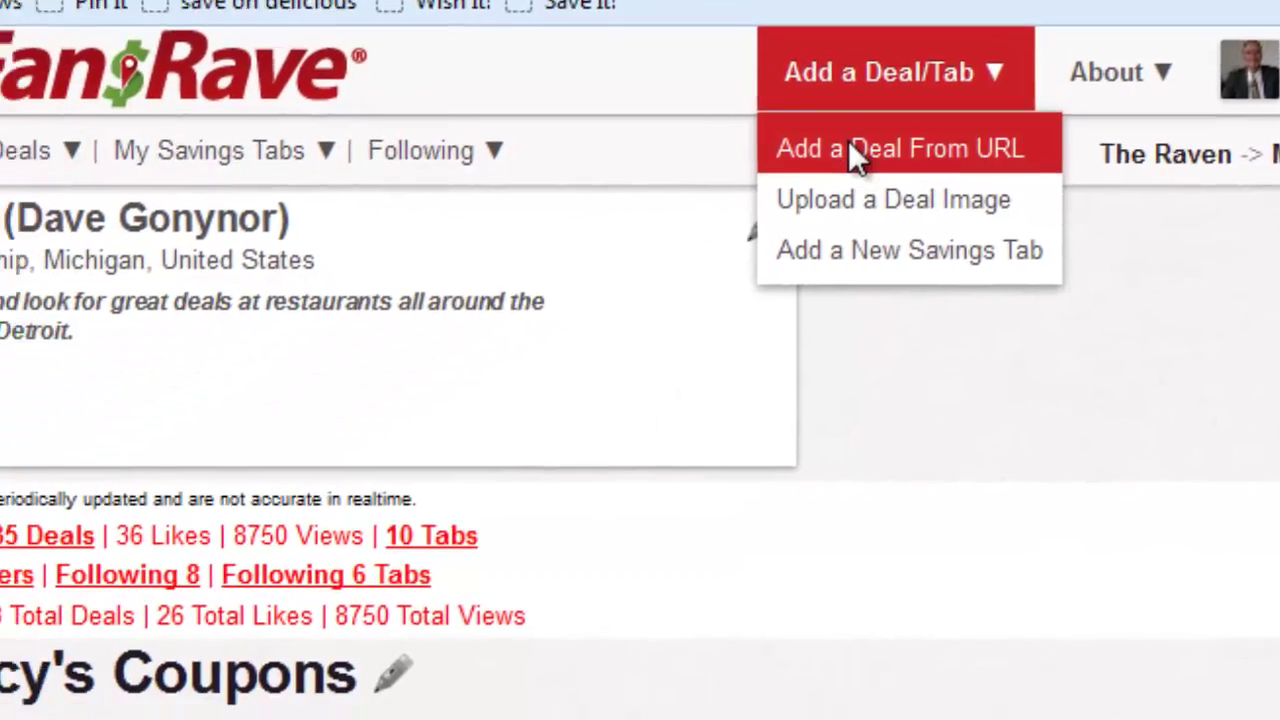
# Step: Copy the Macy's web address into Add a Deal From URL and fetch its images
pyautogui.click(624, 298)
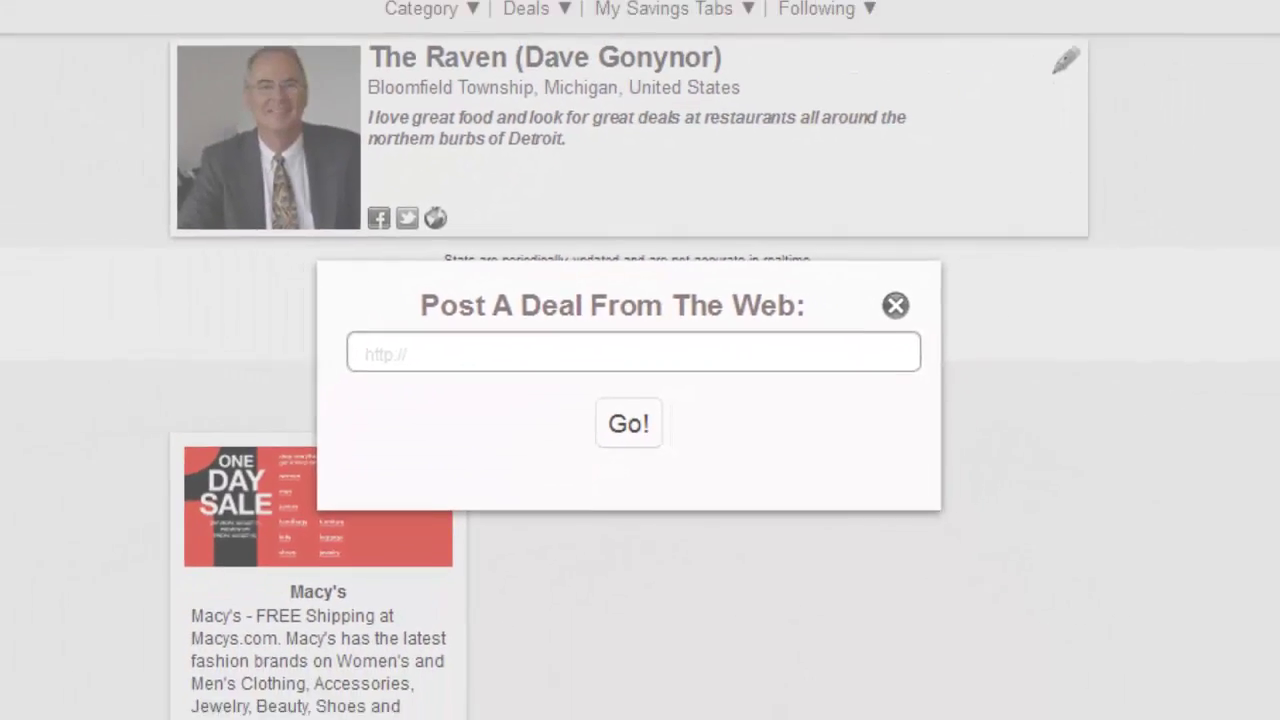
pyautogui.click(440, 13)
pyautogui.moveTo(143, 42); pyautogui.dragTo(56, 43)
pyautogui.hotkey('ctrl', 'c')
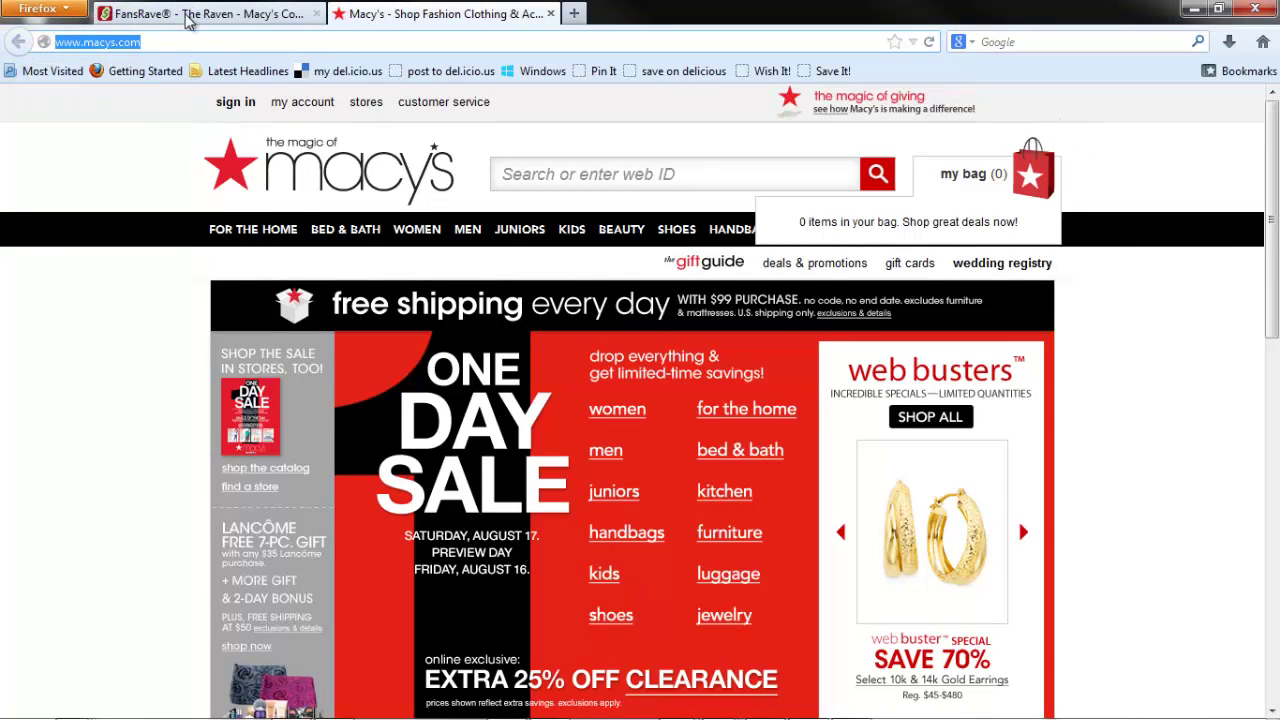
pyautogui.click(188, 20)
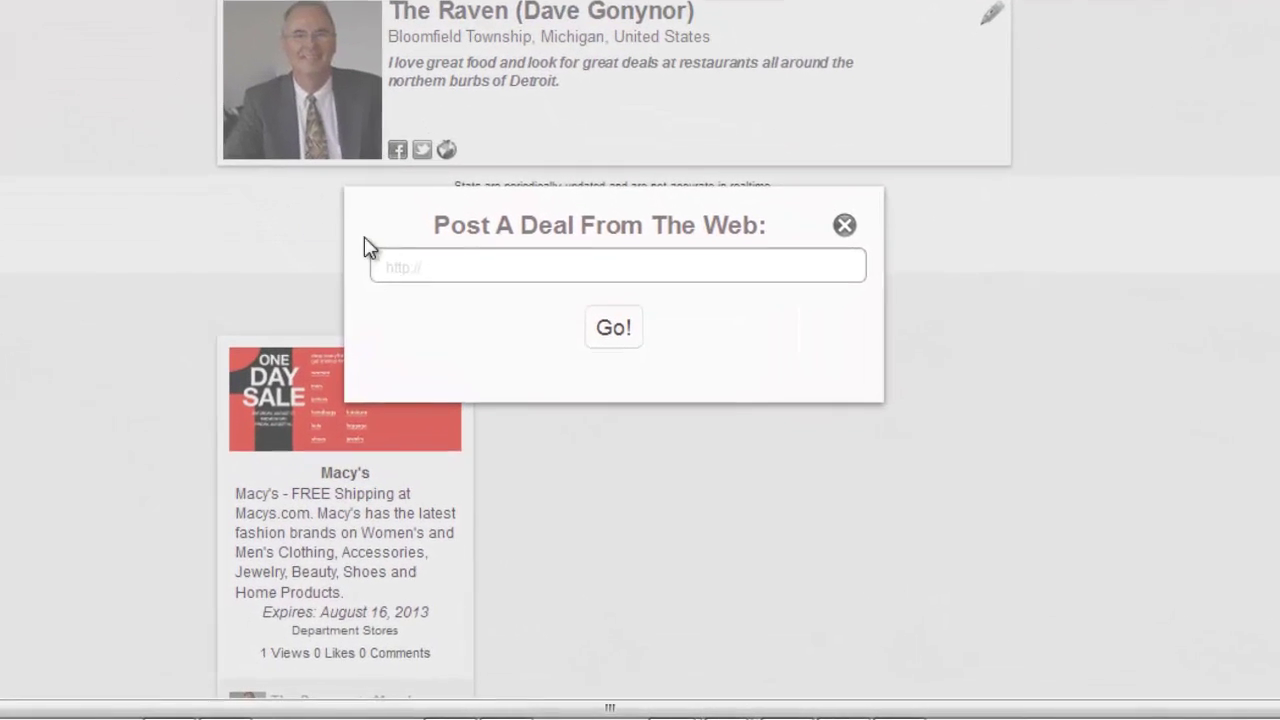
pyautogui.click(429, 254)
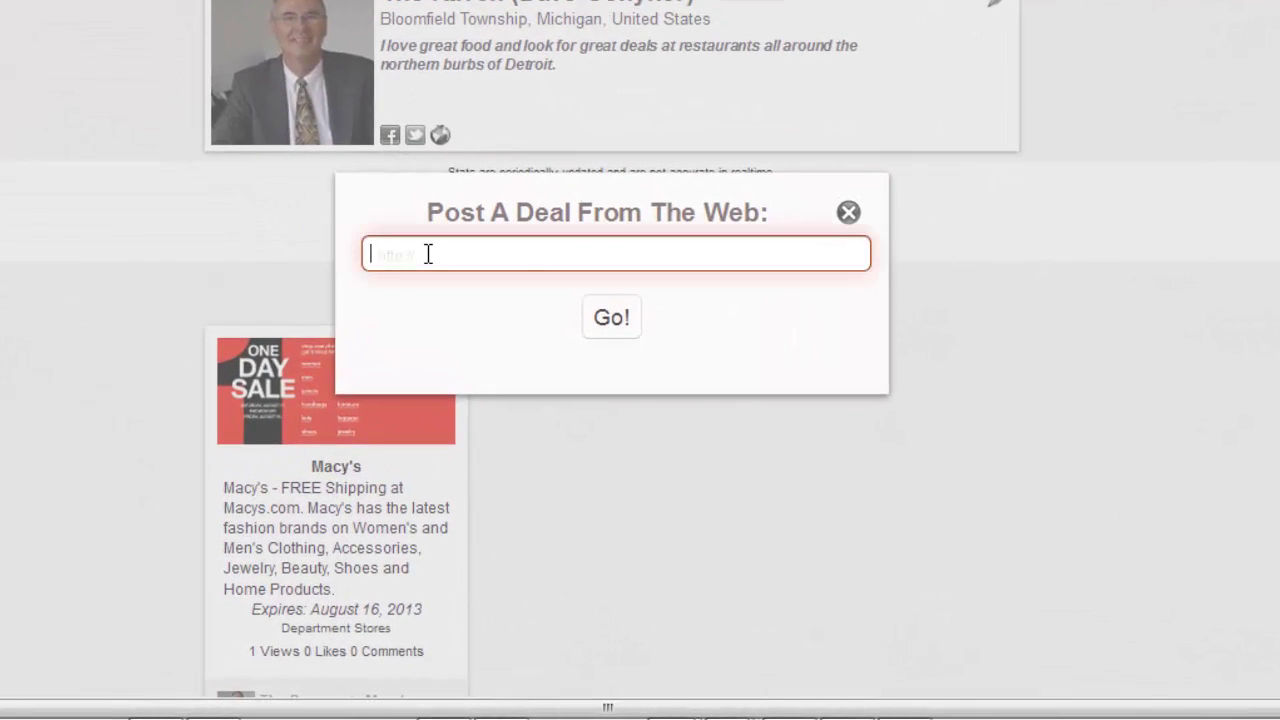
pyautogui.hotkey('ctrl', 'v')
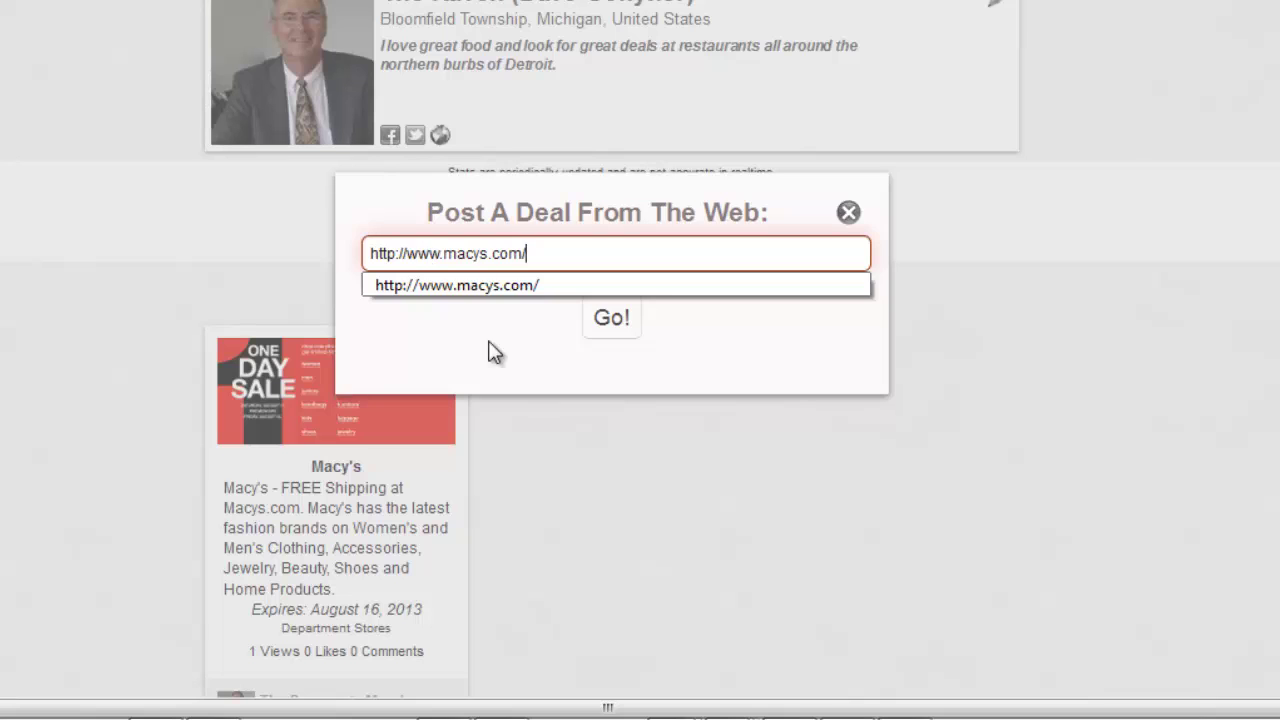
pyautogui.press('Down')
pyautogui.click(616, 321)
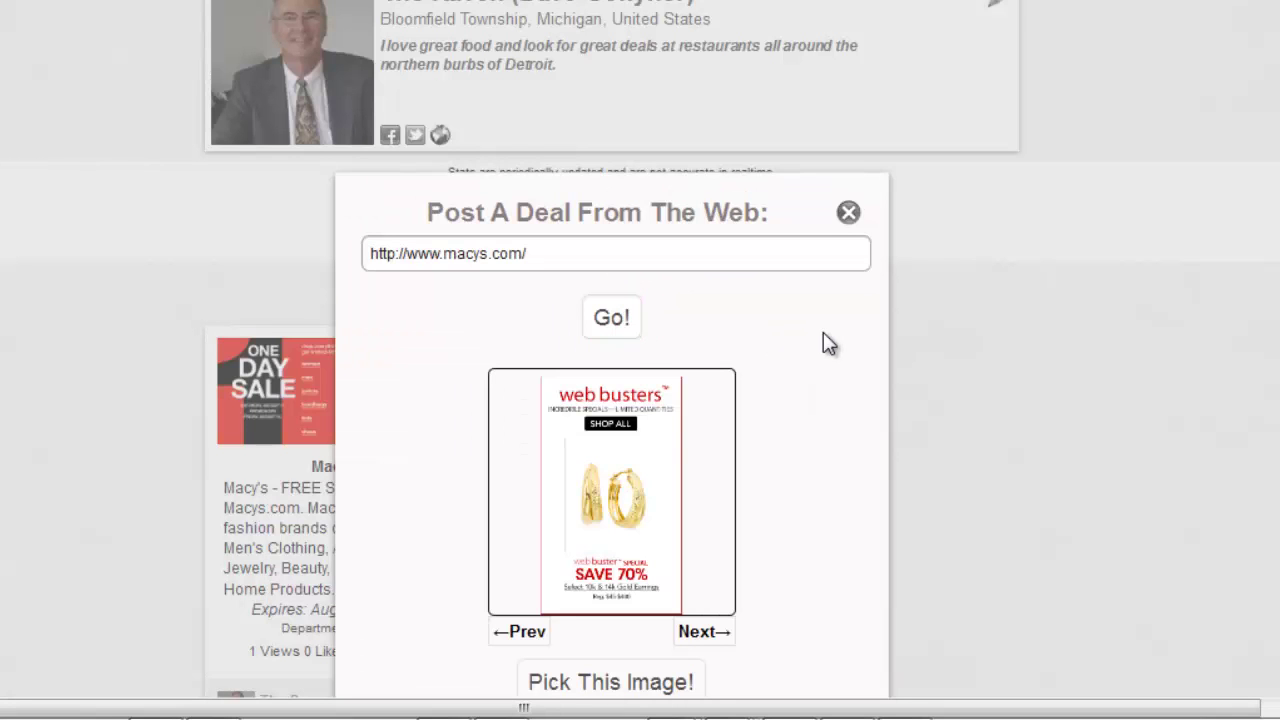
# Step: Abandon the URL deal and open the Upload a Deal Image form
pyautogui.click(850, 215)
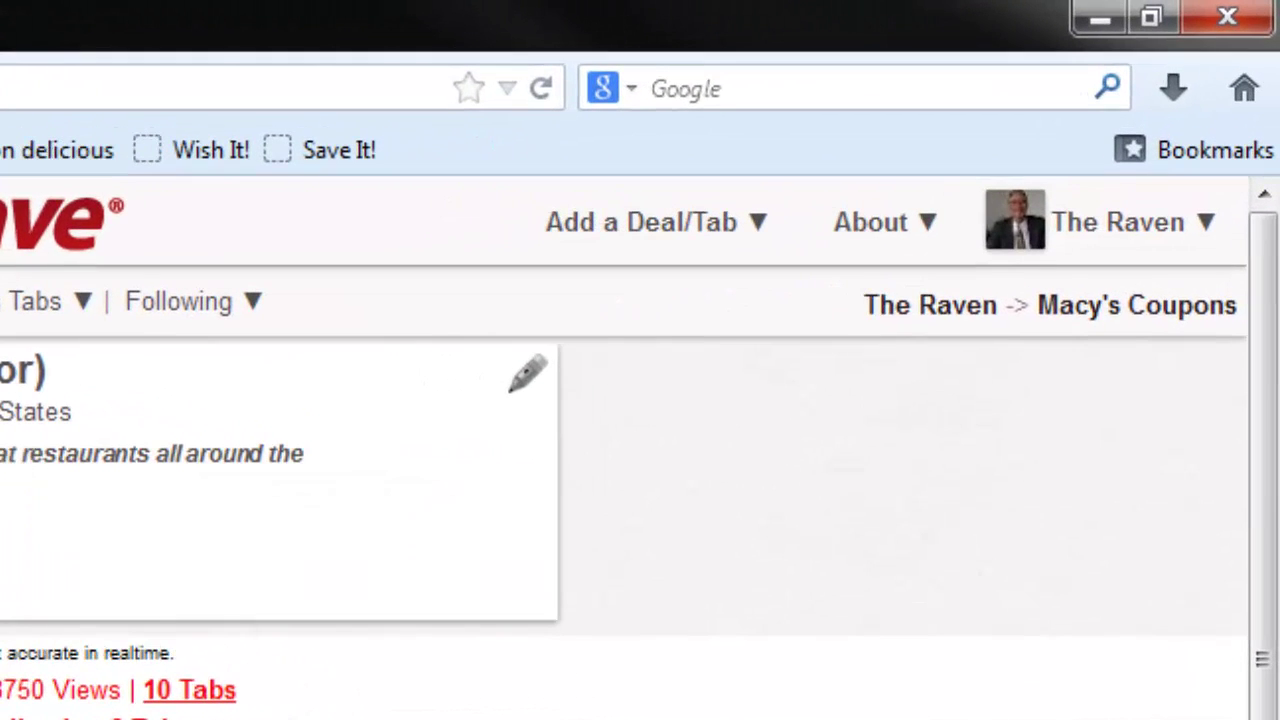
pyautogui.moveTo(614, 229)
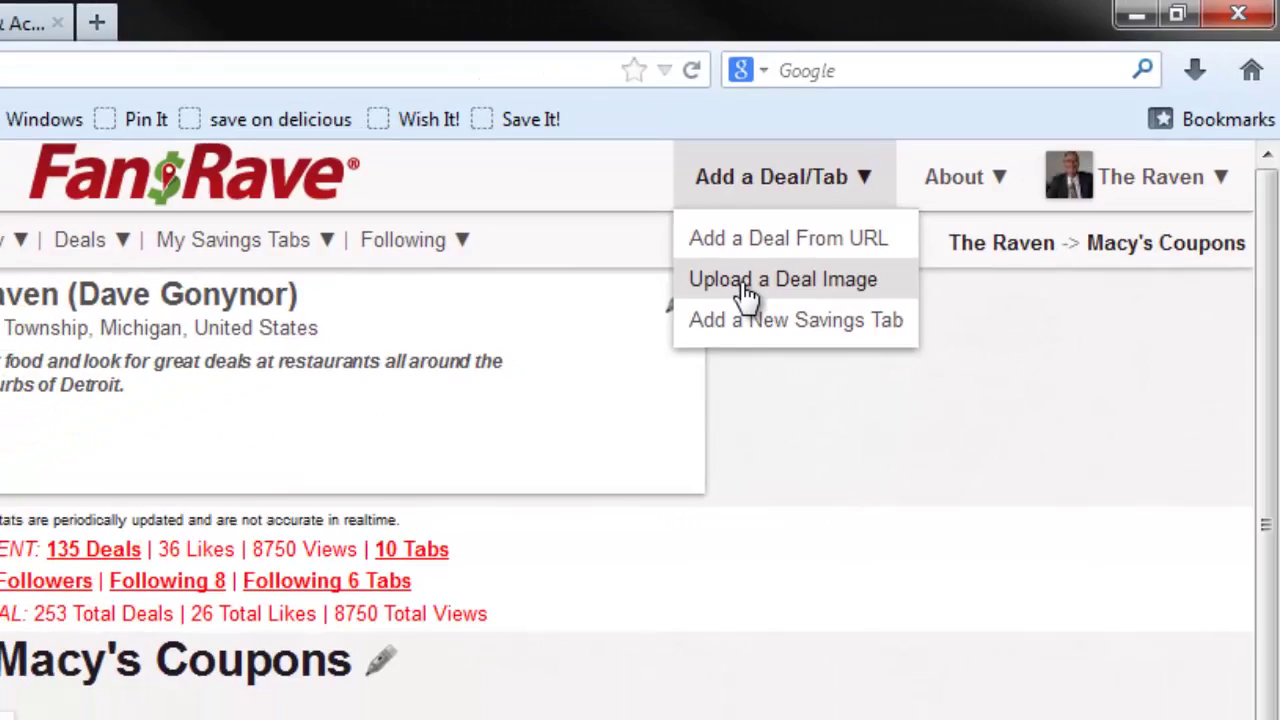
pyautogui.click(618, 350)
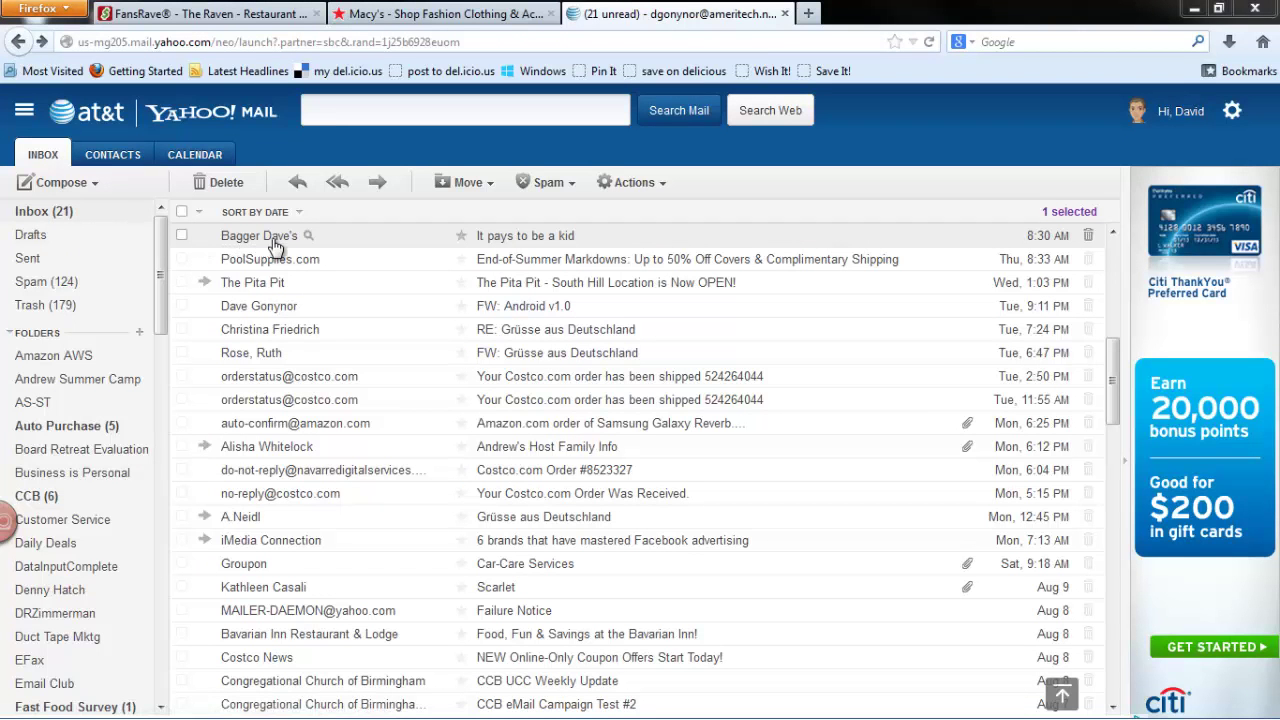
# Step: Open the Bagger Dave's 'It pays to be a kid' email and capture its coupon image
pyautogui.click(276, 246)
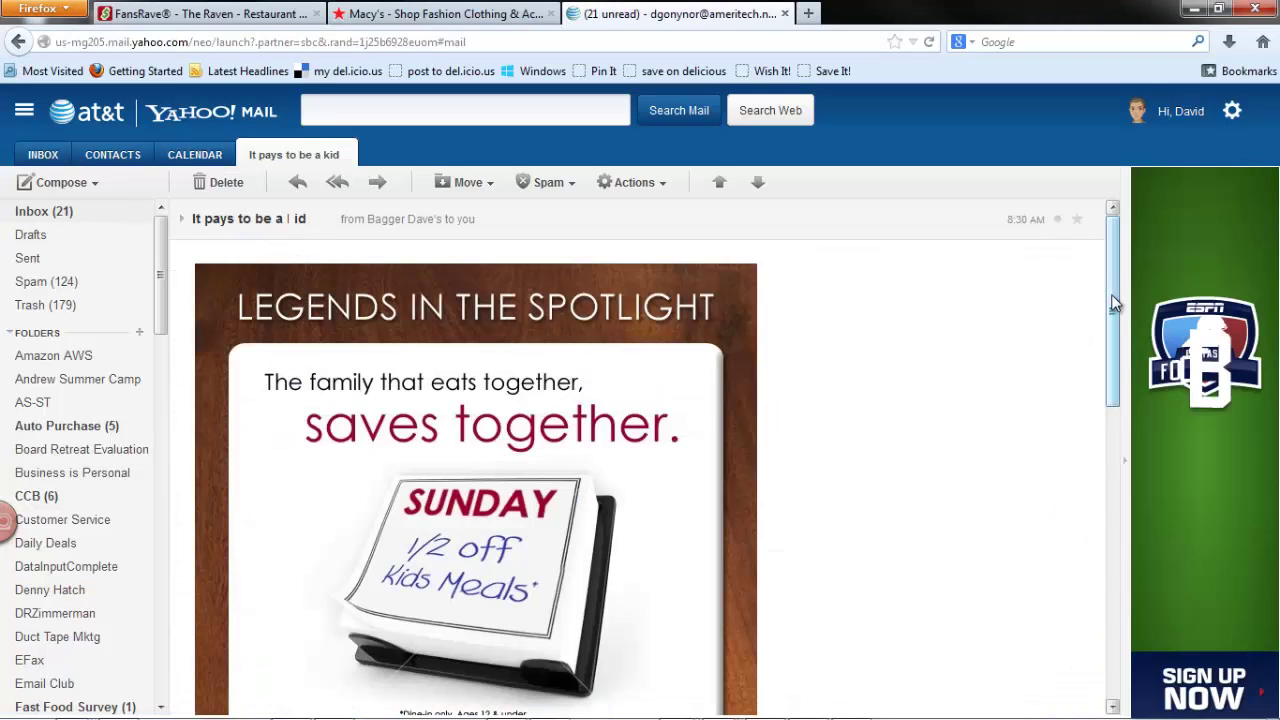
pyautogui.moveTo(1114, 303)
pyautogui.mouseDown()
pyautogui.moveTo(1120, 505)
pyautogui.moveTo(1130, 316)
pyautogui.mouseUp()
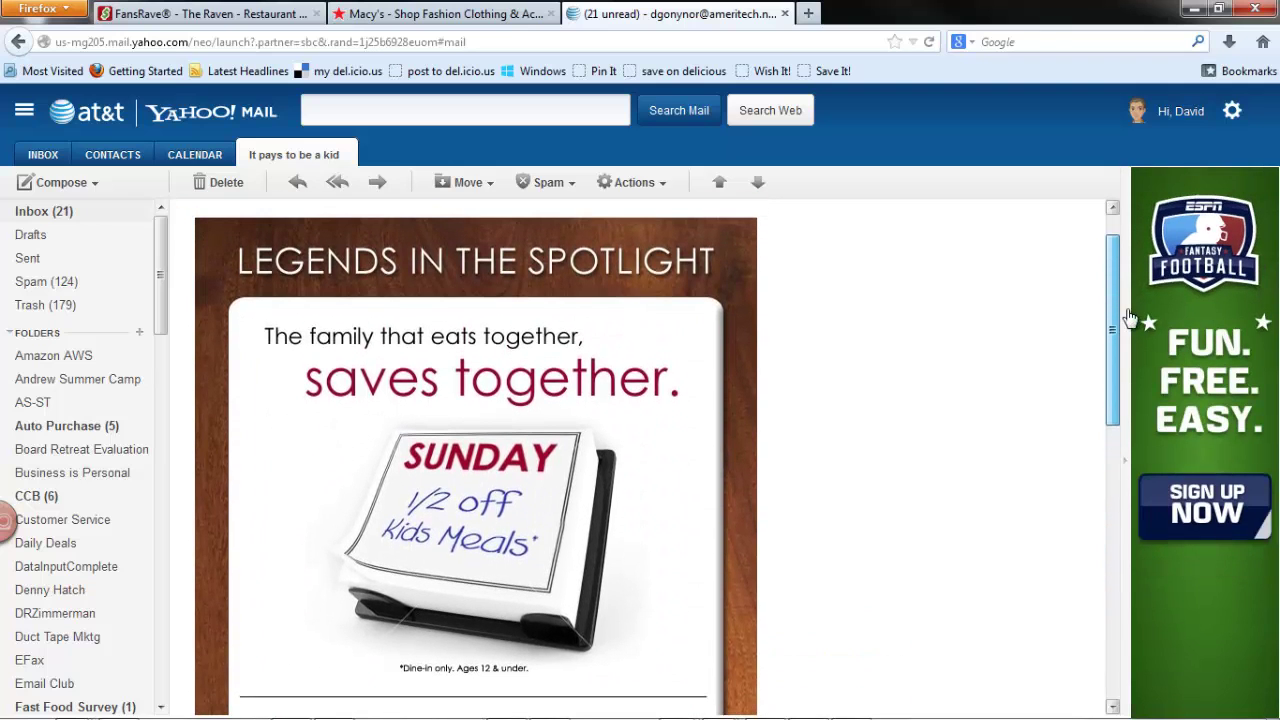
pyautogui.press('Print')
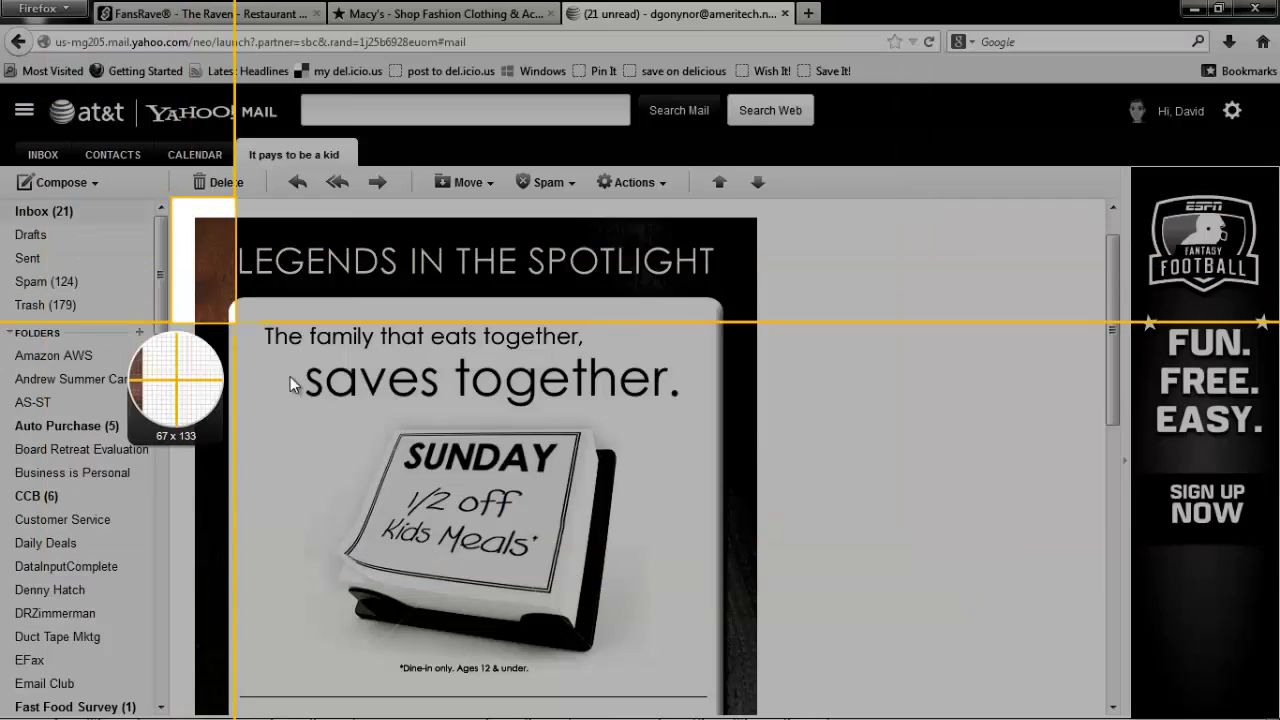
pyautogui.moveTo(235, 323); pyautogui.dragTo(790, 713)
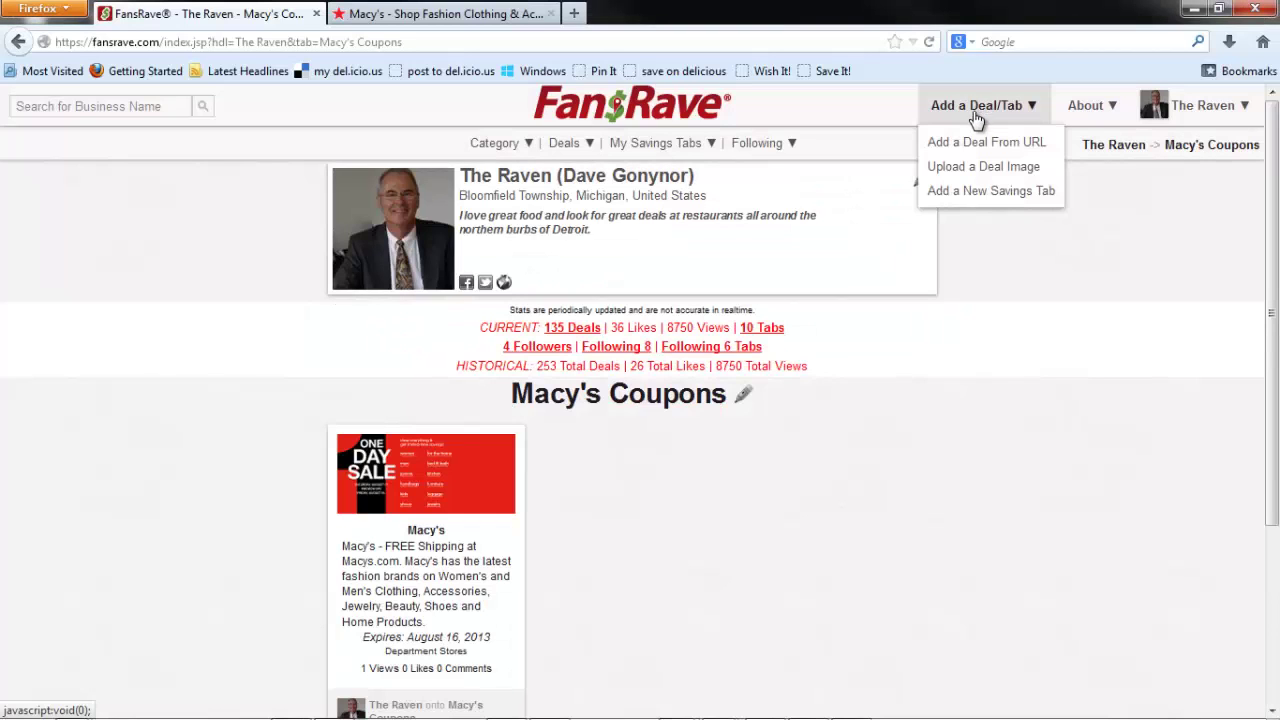
# Step: Upload the bagger_daves image and save the Bagger Dave's deal expiring December 31, 2013
pyautogui.click(972, 170)
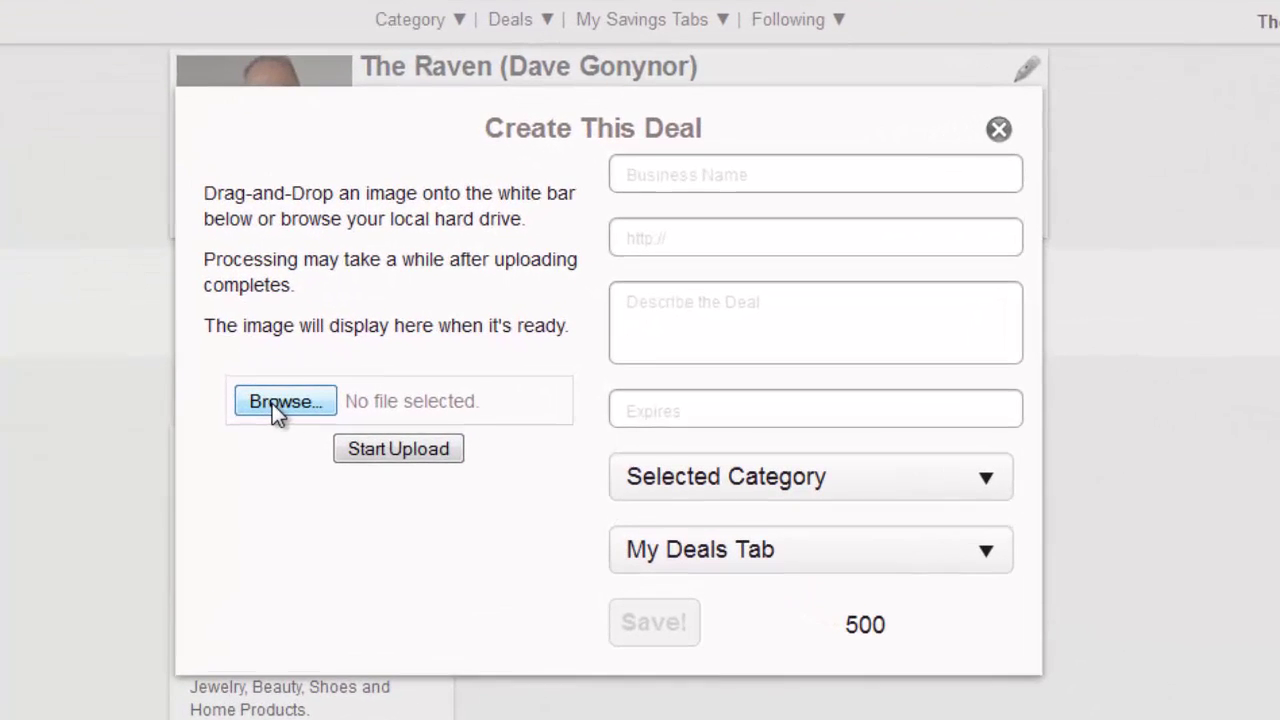
pyautogui.click(272, 404)
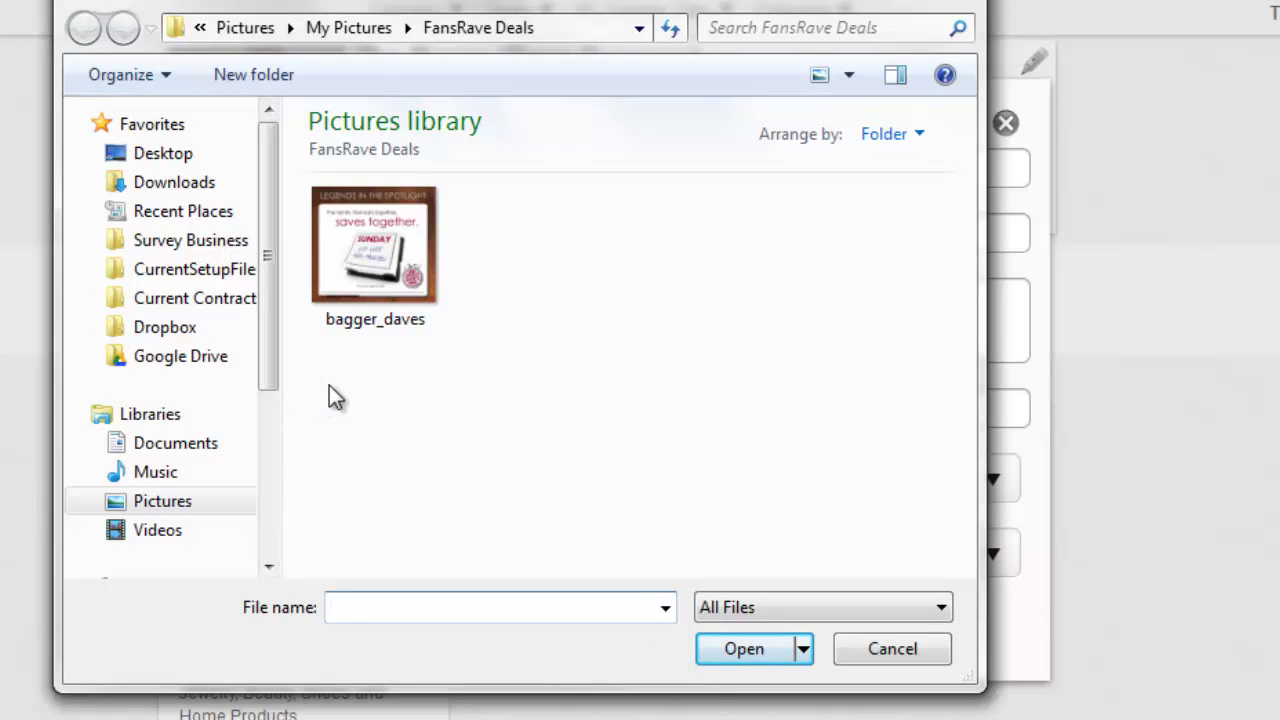
pyautogui.click(383, 249)
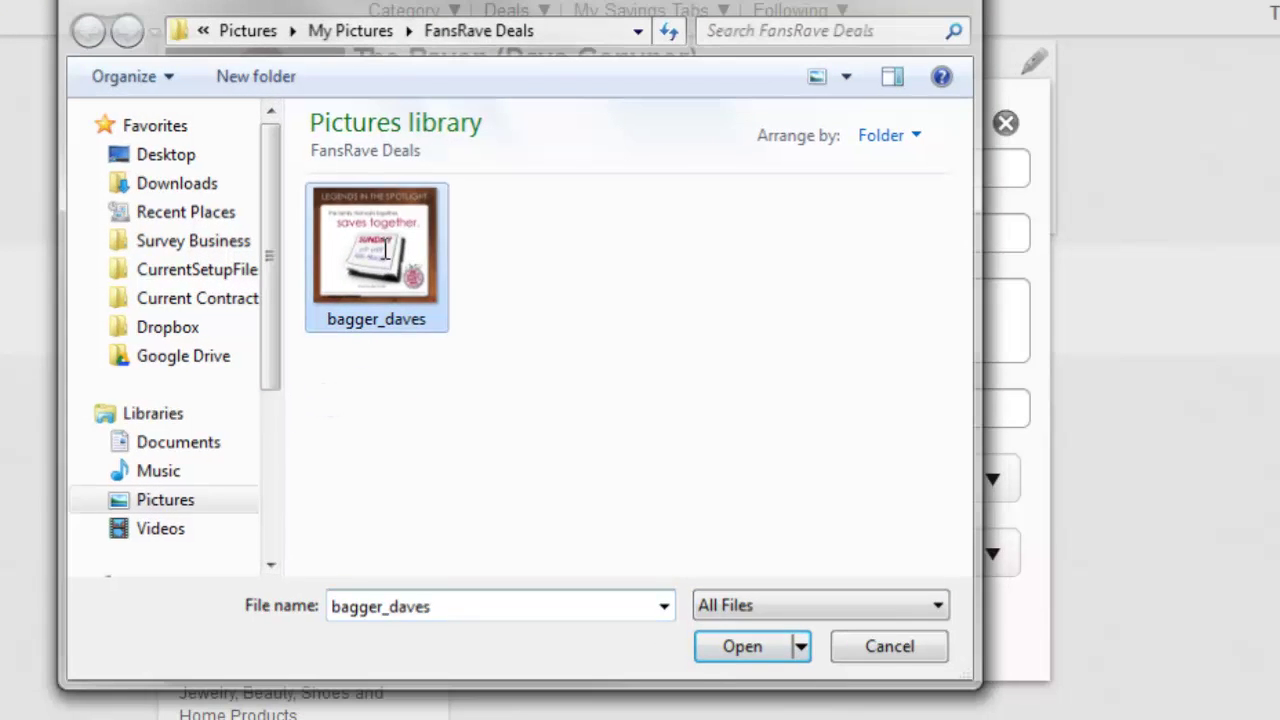
pyautogui.doubleClick(384, 250)
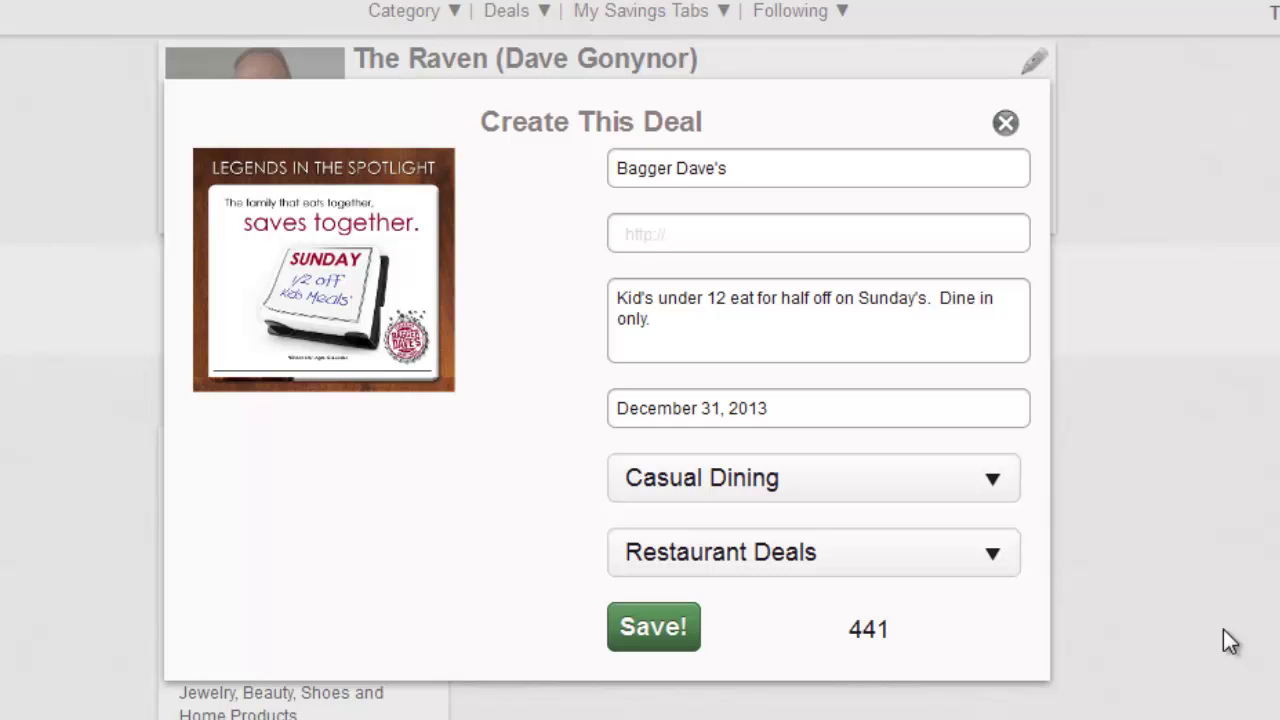
pyautogui.click(631, 631)
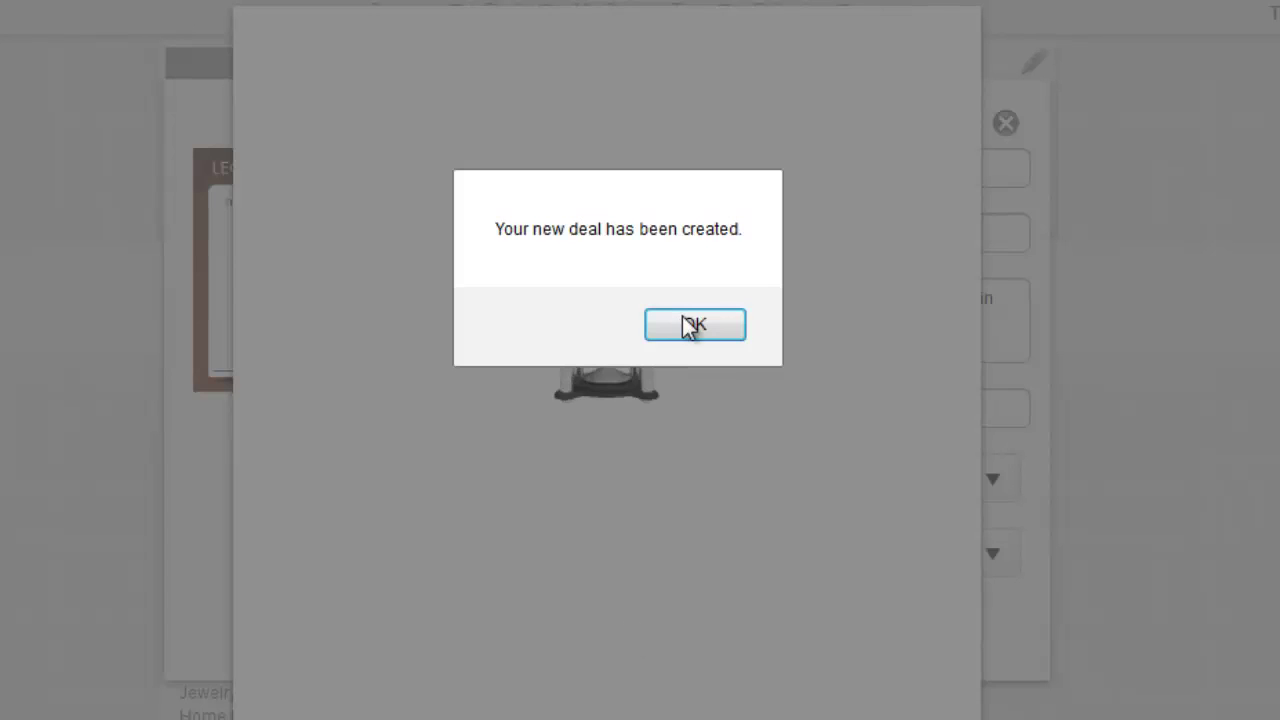
# Step: Dismiss the deal-created alert, show Restaurant Deals, and open the Bagger Dave's deal image full-size
pyautogui.click(689, 326)
pyautogui.moveTo(645, 148)
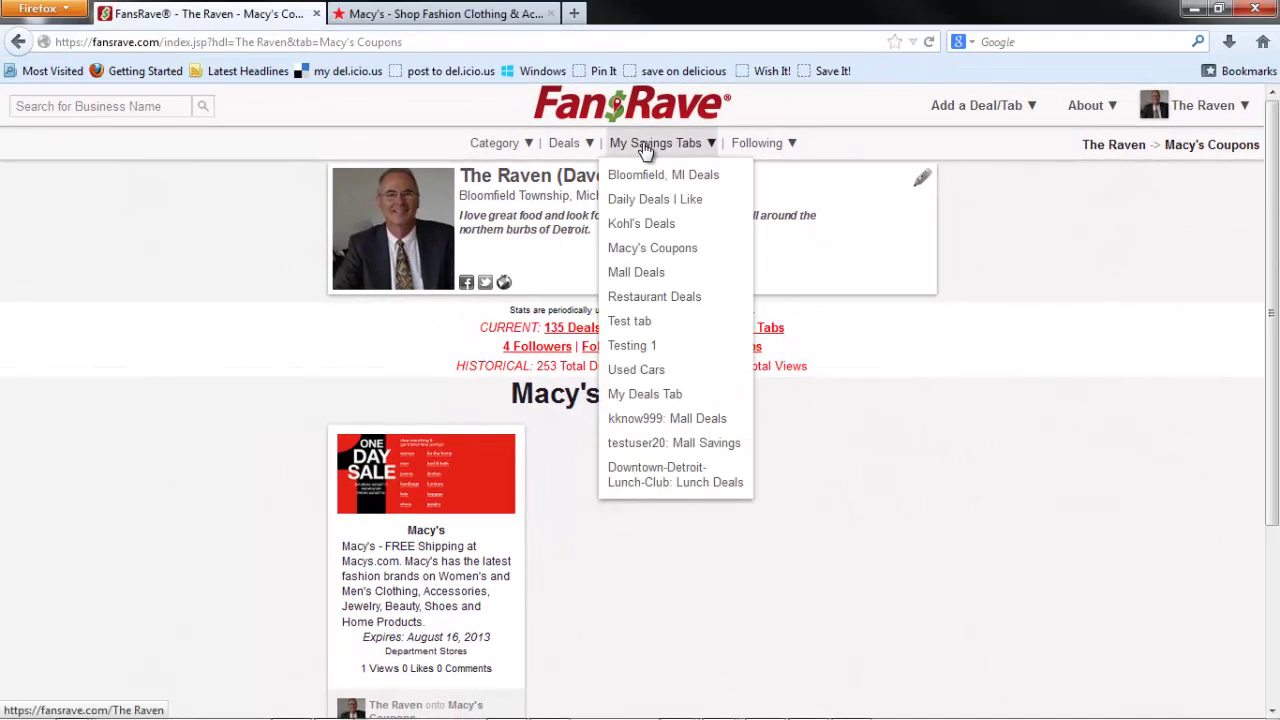
pyautogui.click(649, 299)
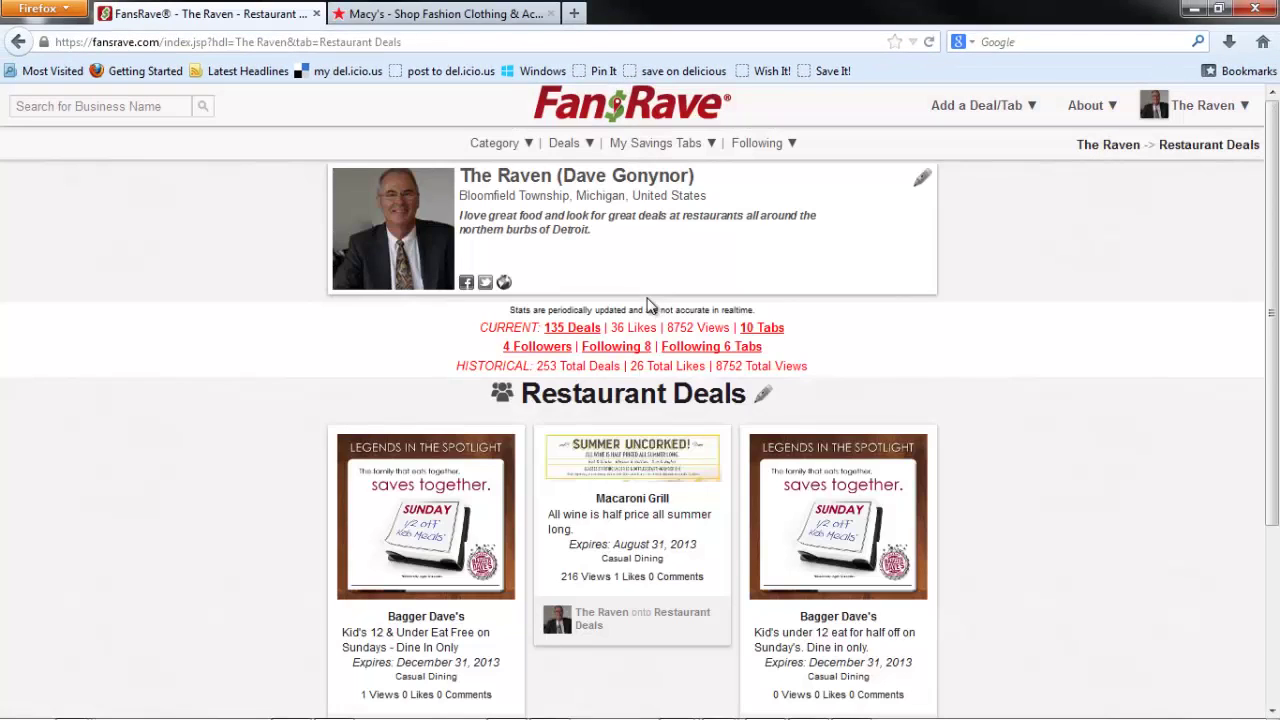
pyautogui.click(396, 455)
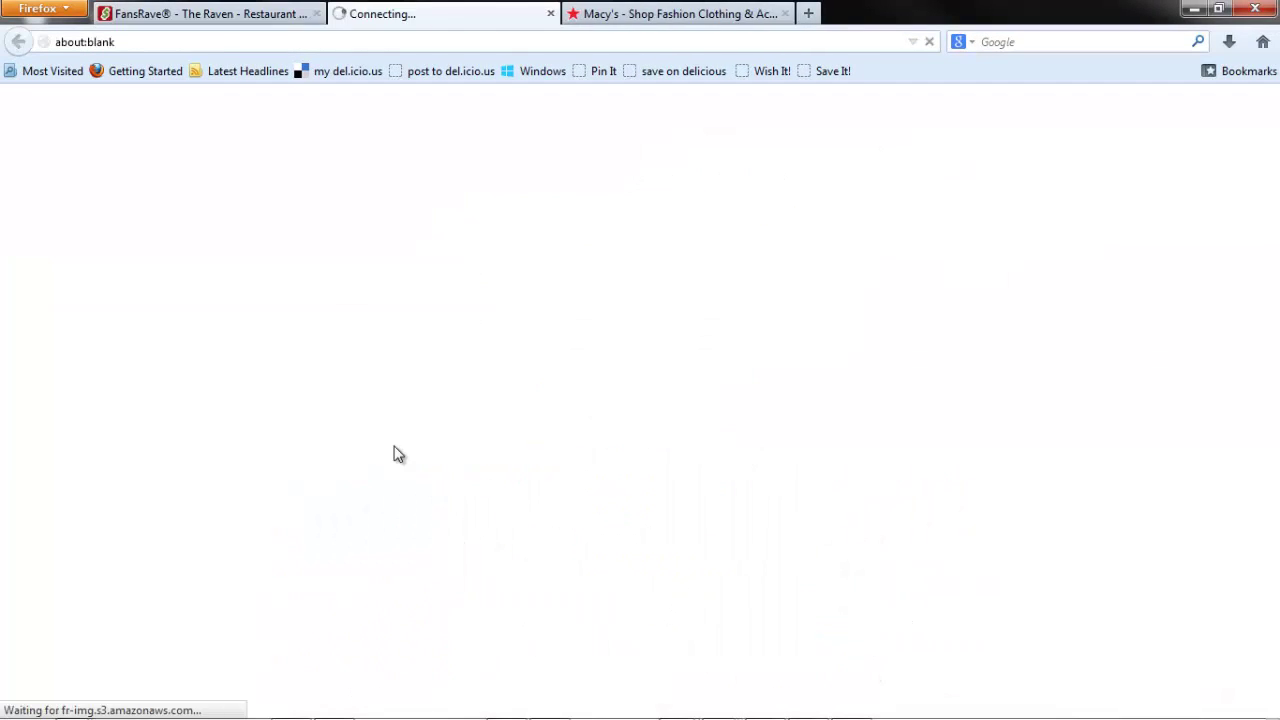